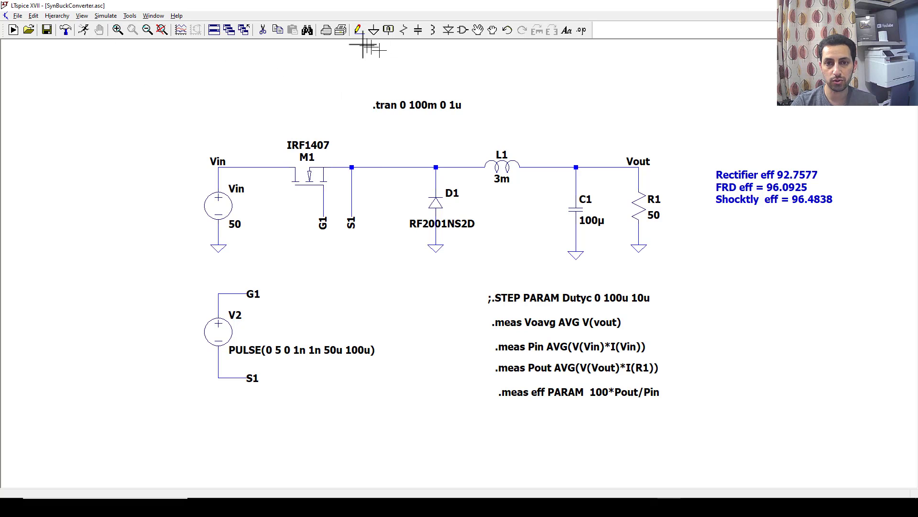
- Delete diode D1 and the wire connecting it to the switching node
click(264, 32)
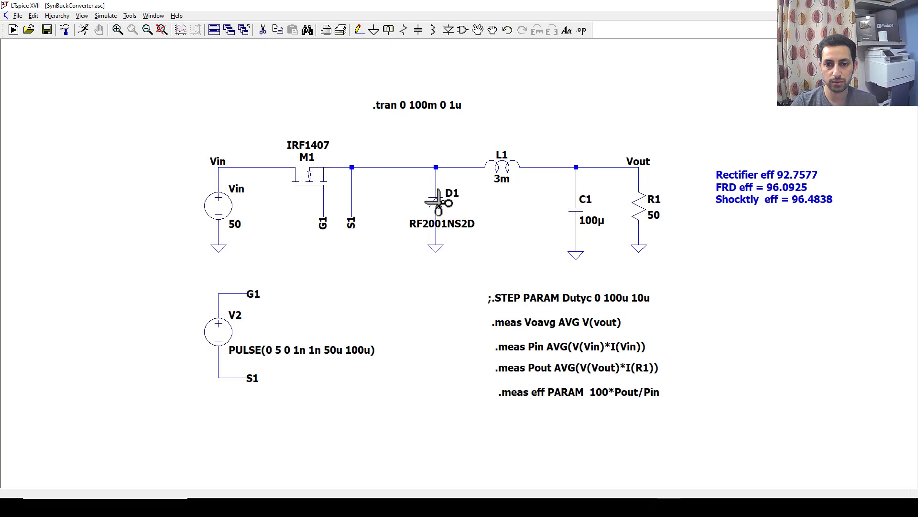
click(435, 203)
click(436, 181)
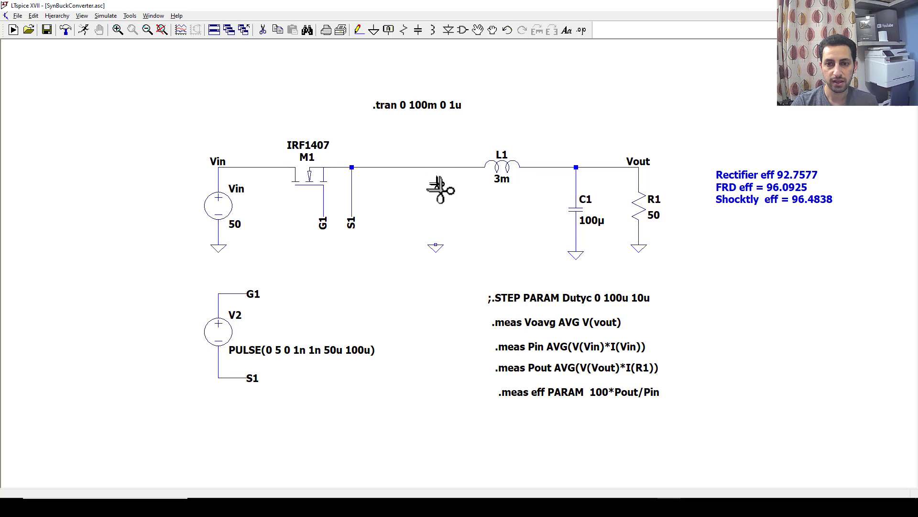
key(Escape)
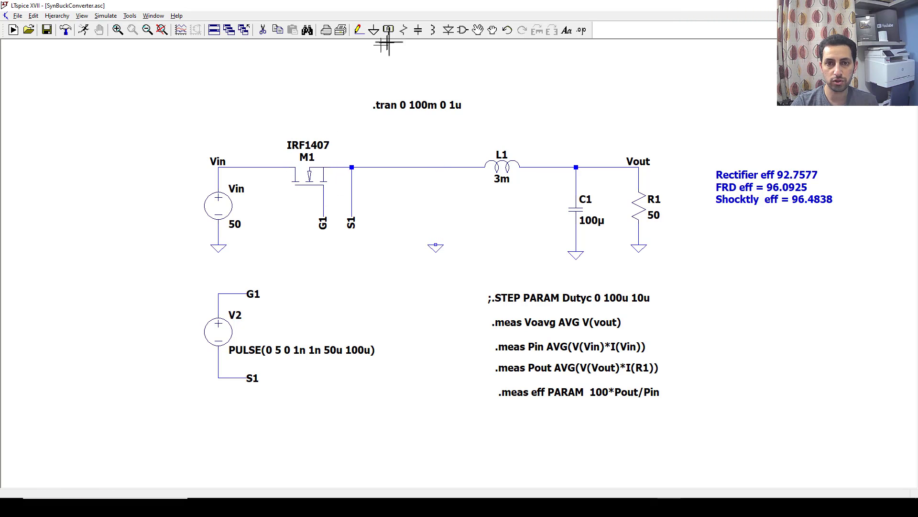
- Duplicate the IRF1407 MOSFET M1, rotate the copy 90 degrees and place it in the diode's former position
click(277, 30)
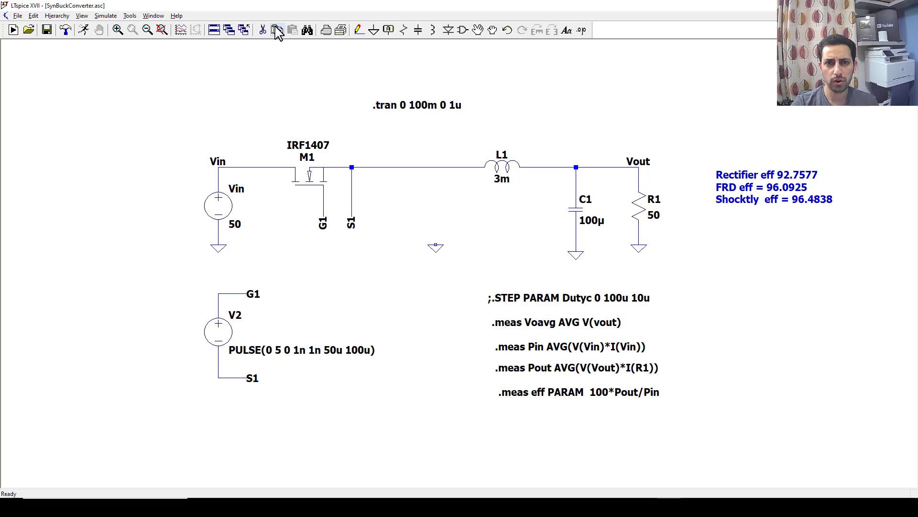
click(311, 175)
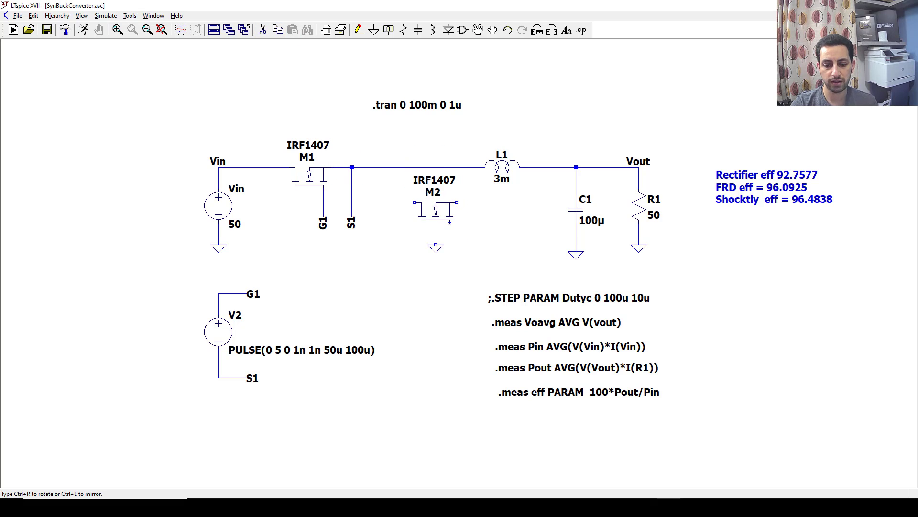
key(ctrl+r)
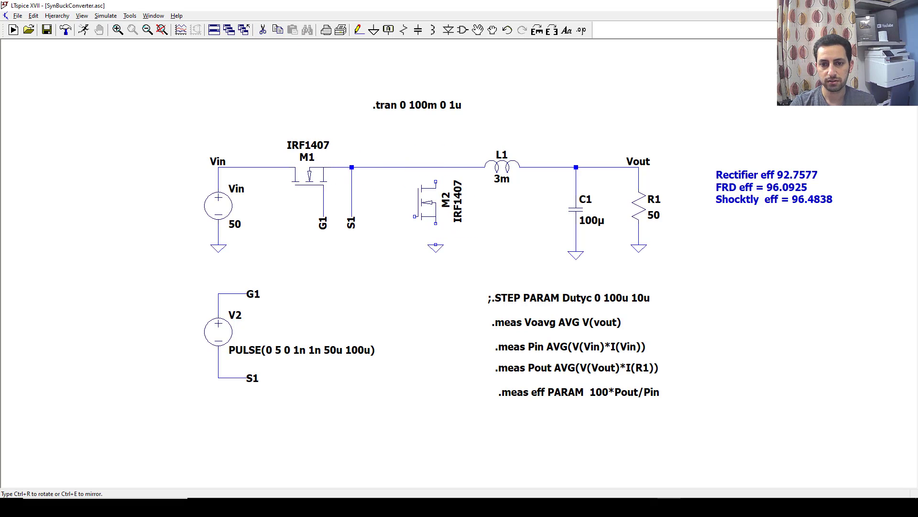
click(414, 217)
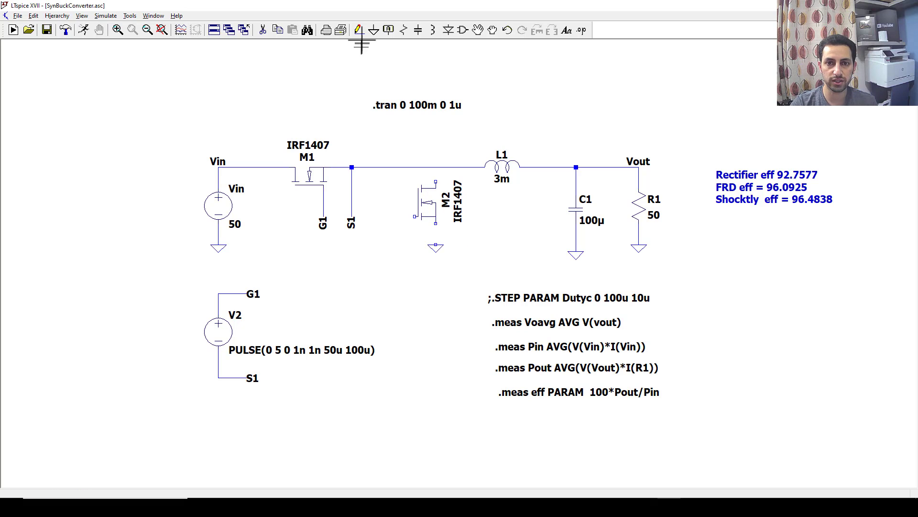
- Wire the new MOSFET M2 to the ground symbol below it and to the switching node above
click(359, 30)
click(436, 224)
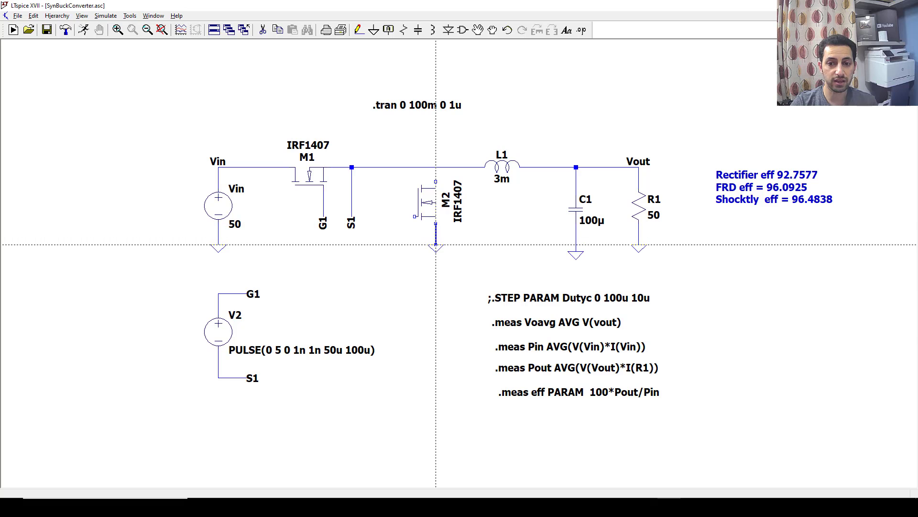
click(436, 244)
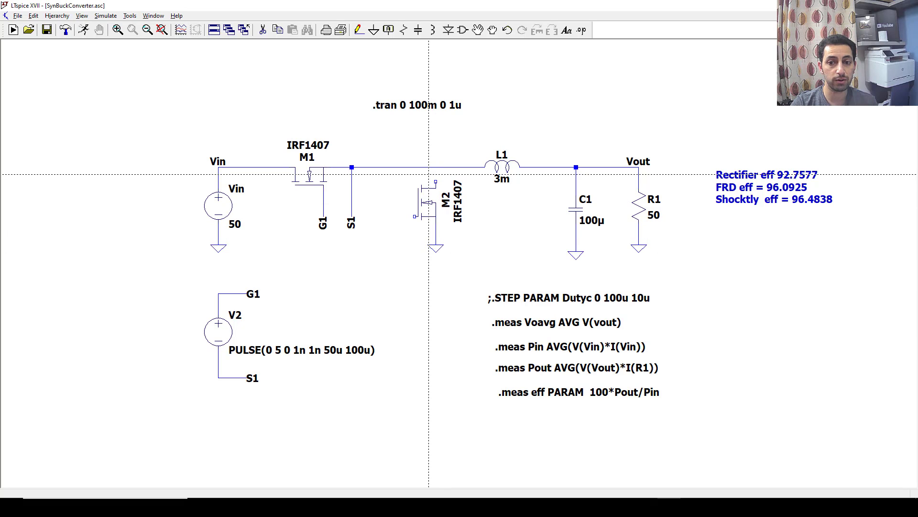
click(436, 182)
click(436, 167)
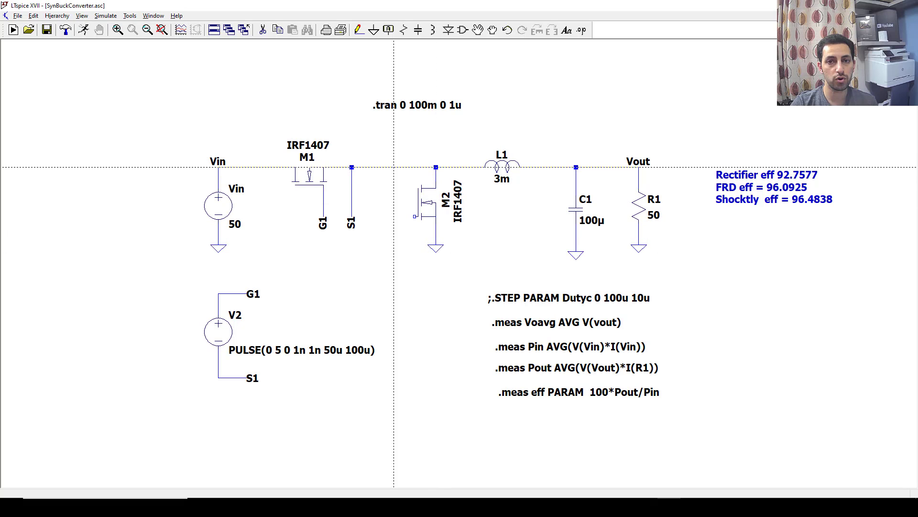
key(Escape)
key(c)
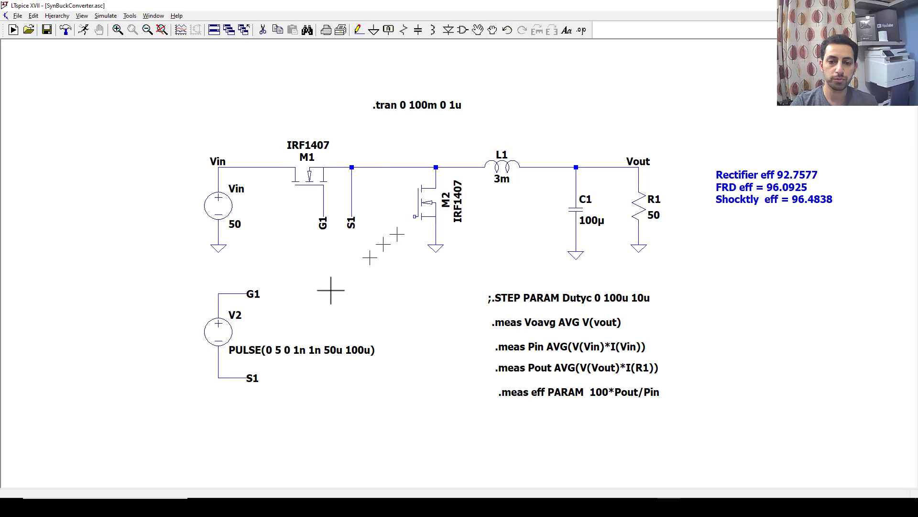
key(ctrl+r)
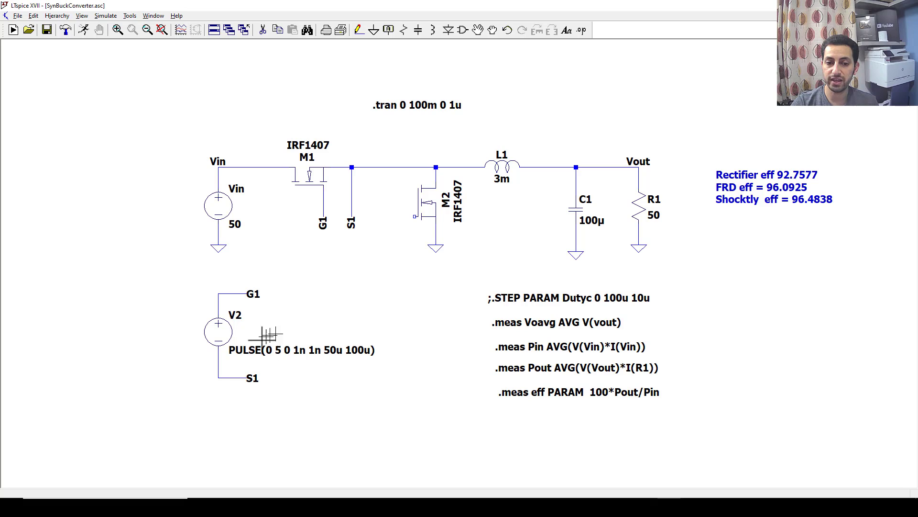
key(Escape)
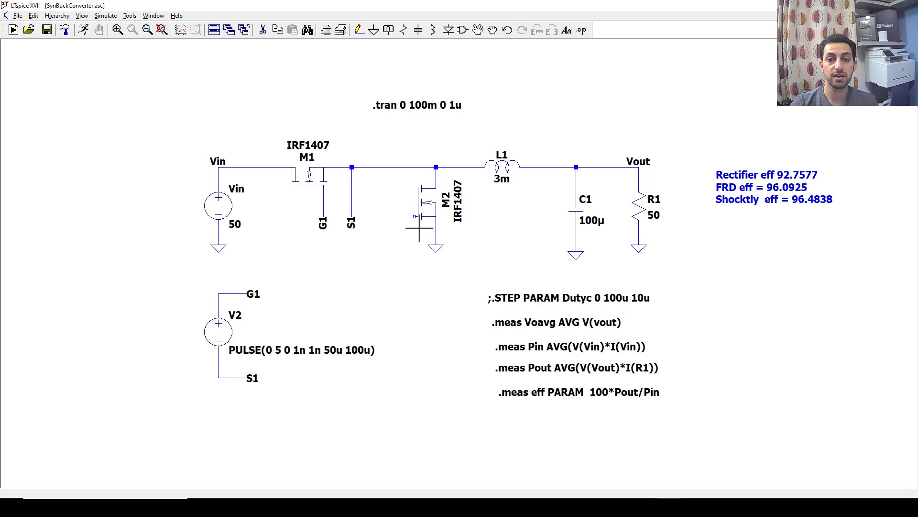
- Duplicate the V2 pulse source with its G1 and S1 labels and place the copy to the right of the measurement directives
scroll(420, 228, up, 1)
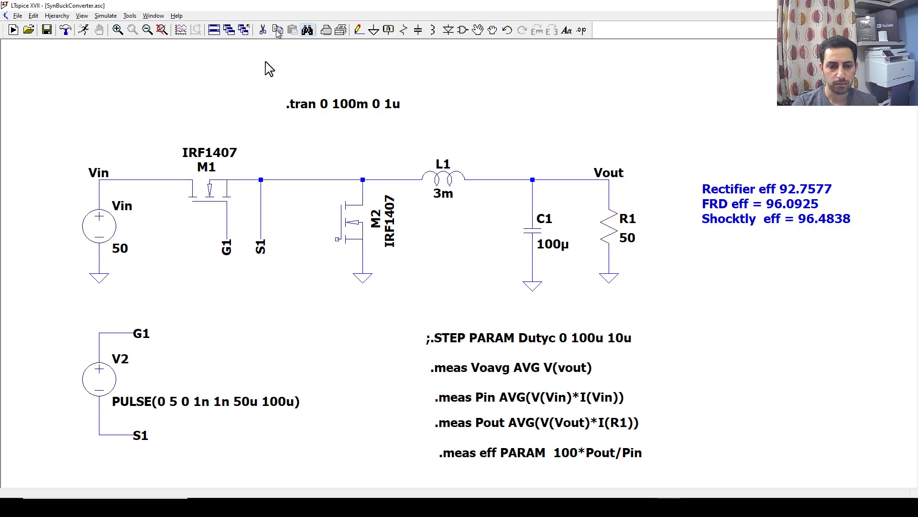
key(F6)
drag(57, 314, 324, 458)
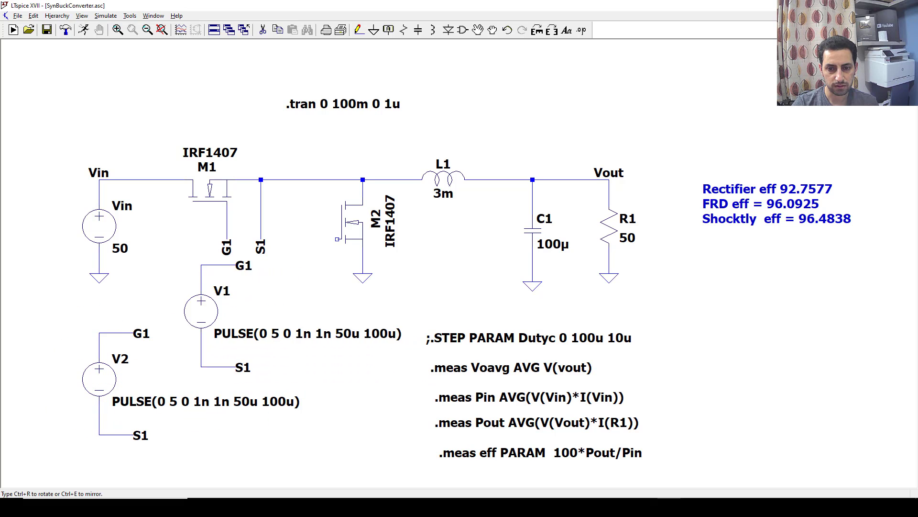
scroll(272, 289, up, 1)
scroll(294, 323, down, 5)
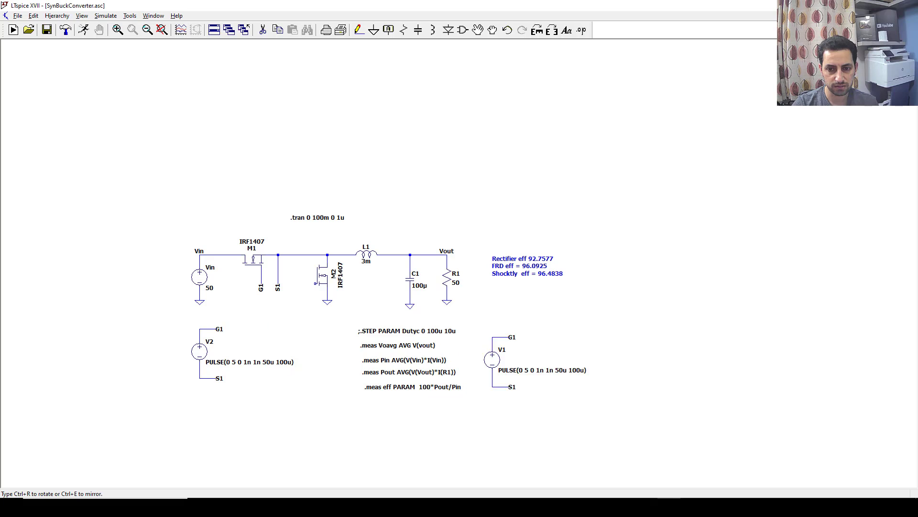
click(570, 353)
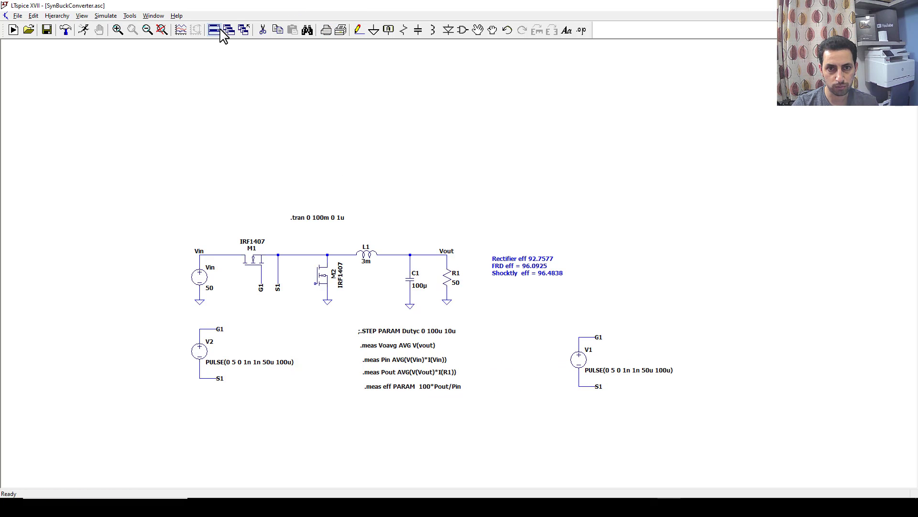
- Move the .STEP and .meas directives farther right and relocate the copied source V1 into the space beside V2
click(477, 30)
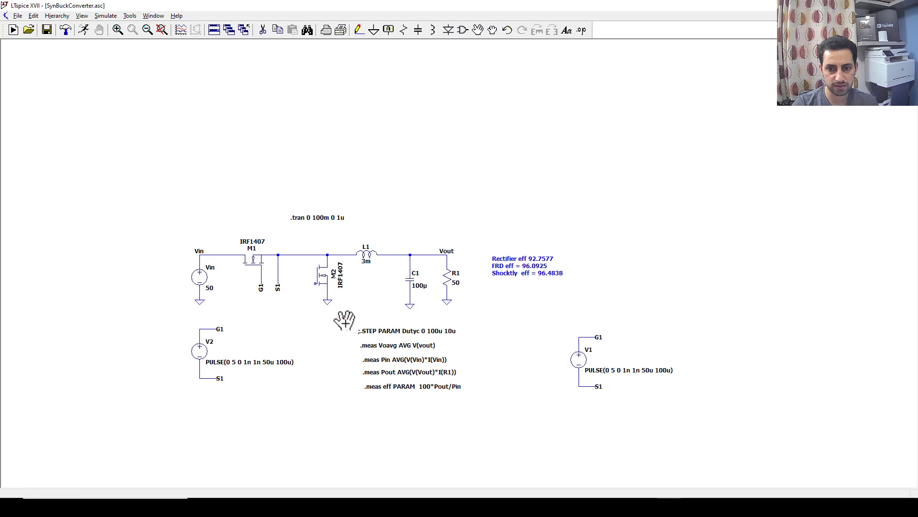
drag(346, 324, 491, 411)
click(580, 410)
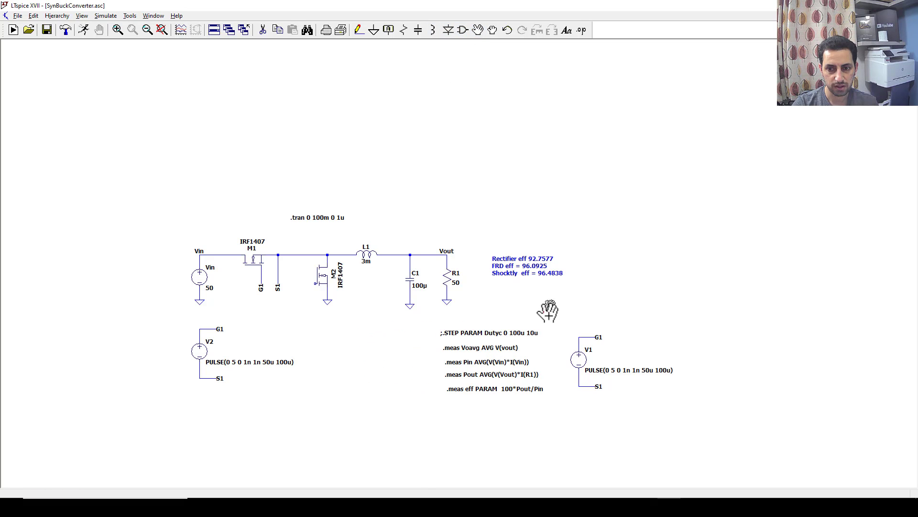
drag(564, 330, 644, 403)
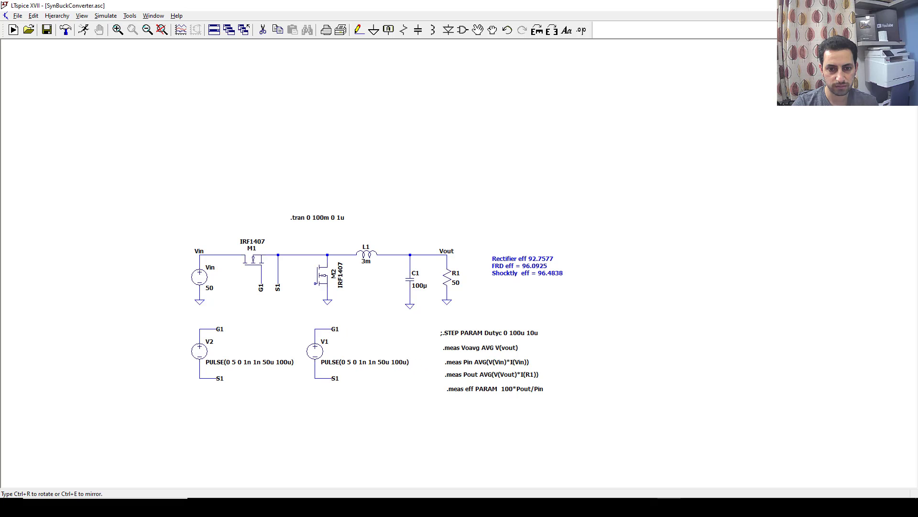
click(348, 352)
- Rename the net labels on source V1 to G2 on its positive terminal and S2 on its negative terminal
scroll(284, 334, up, 1)
scroll(284, 334, up, 4)
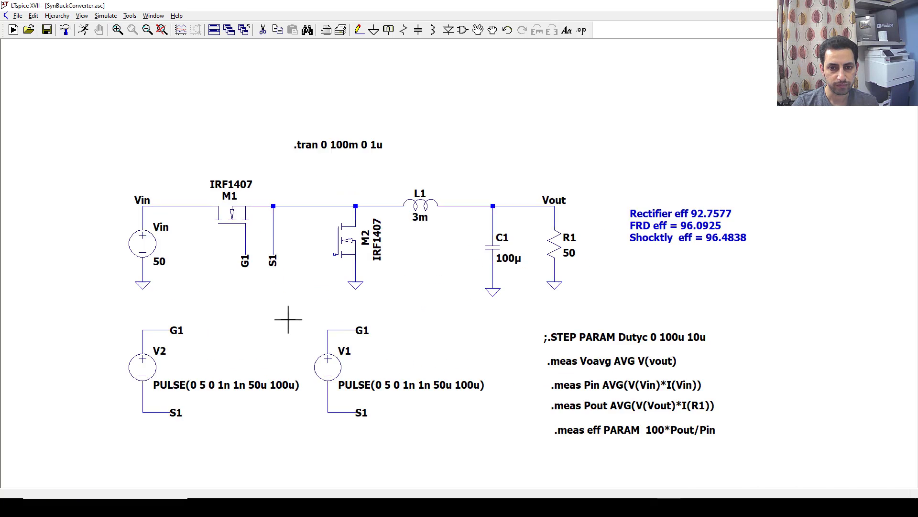
right_click(400, 337)
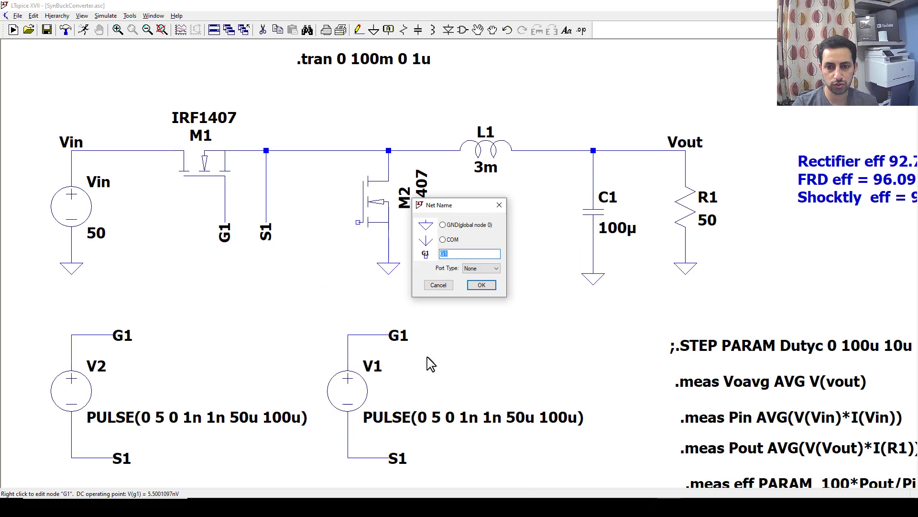
text(G2)
key(Return)
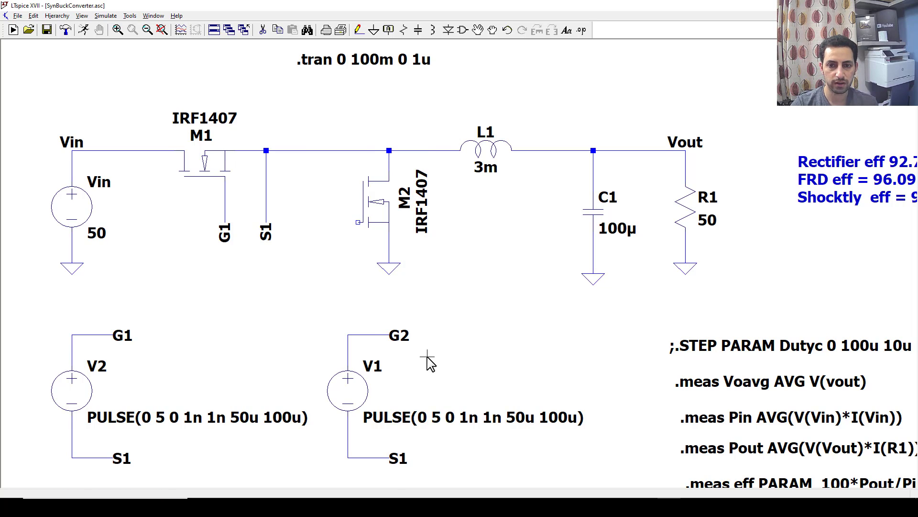
right_click(399, 459)
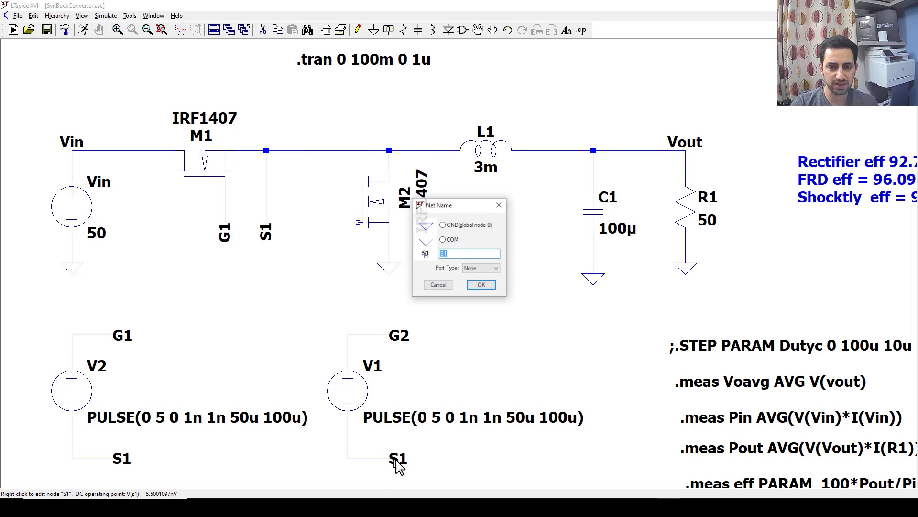
text(S2)
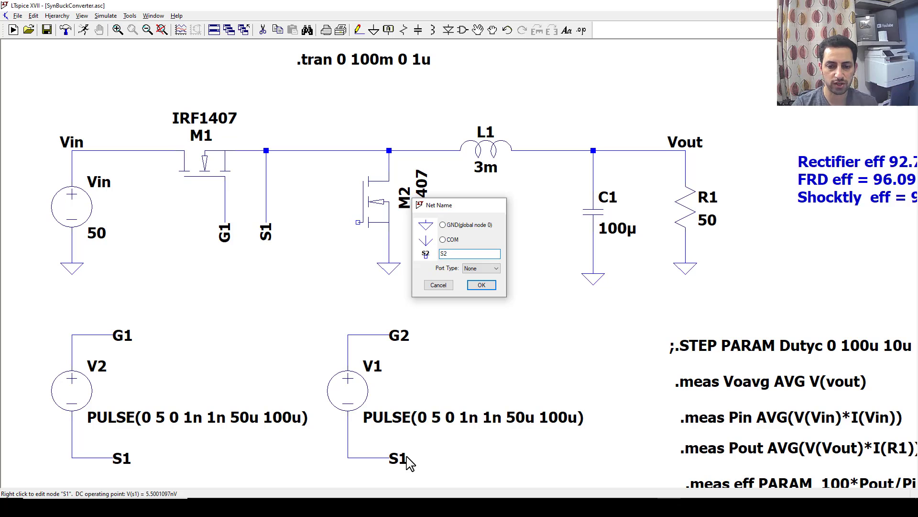
key(Return)
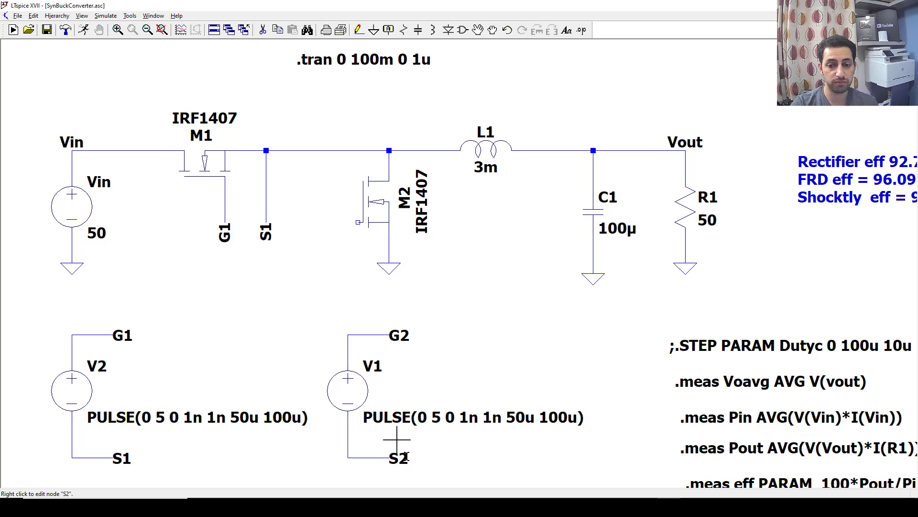
- Set the value of source V1 to PULSE(5 0 0 1n 1n 50u 100u)
right_click(424, 424)
click(415, 272)
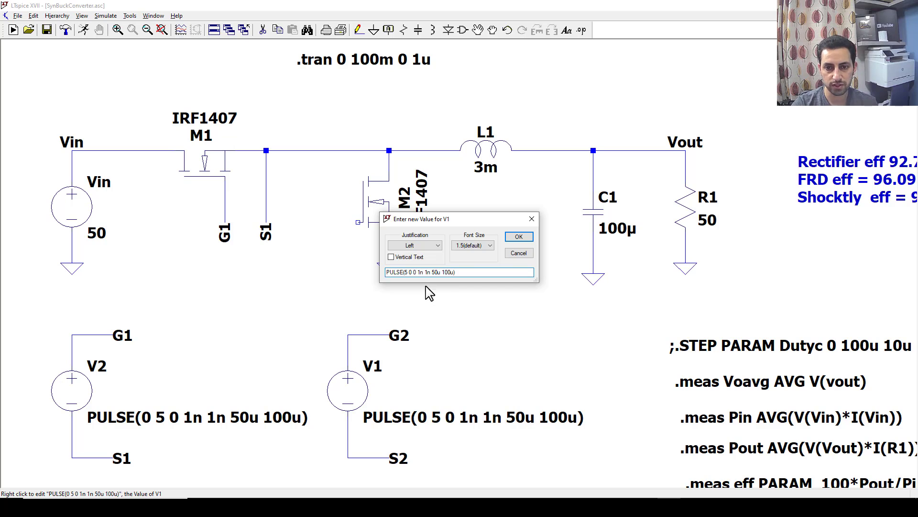
click(517, 239)
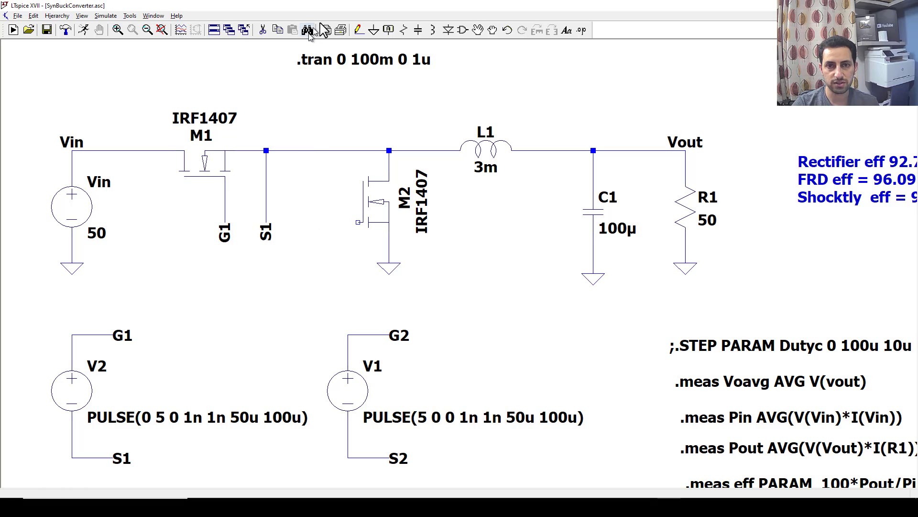
- Place a G2 net label to the left of M2 and wire it to M2's gate
click(389, 30)
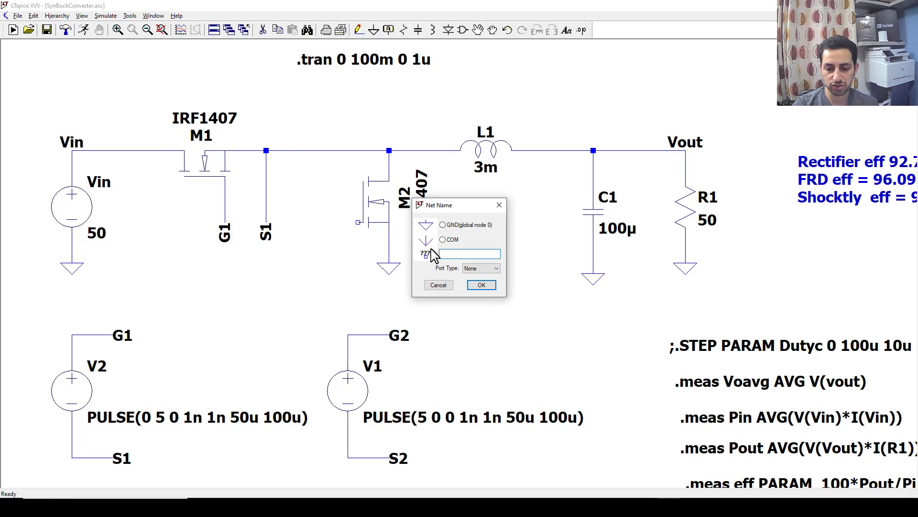
key(Return)
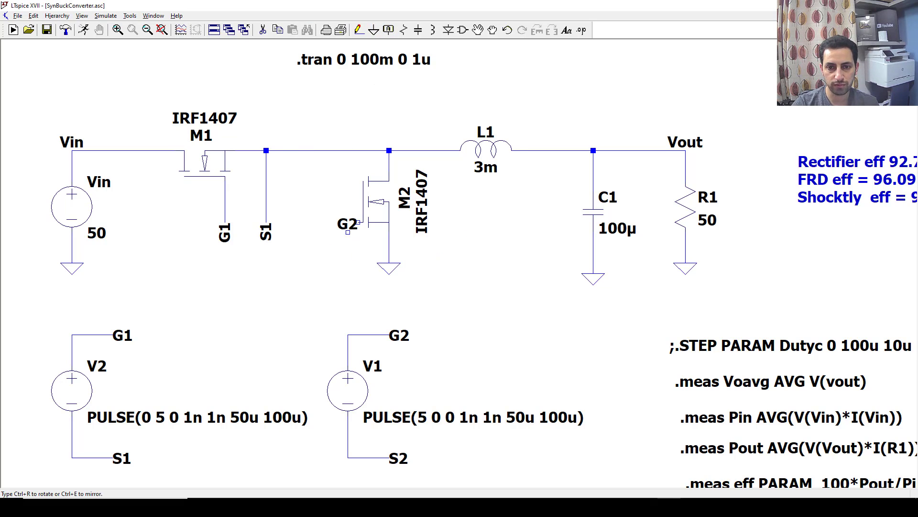
click(327, 222)
key(Escape)
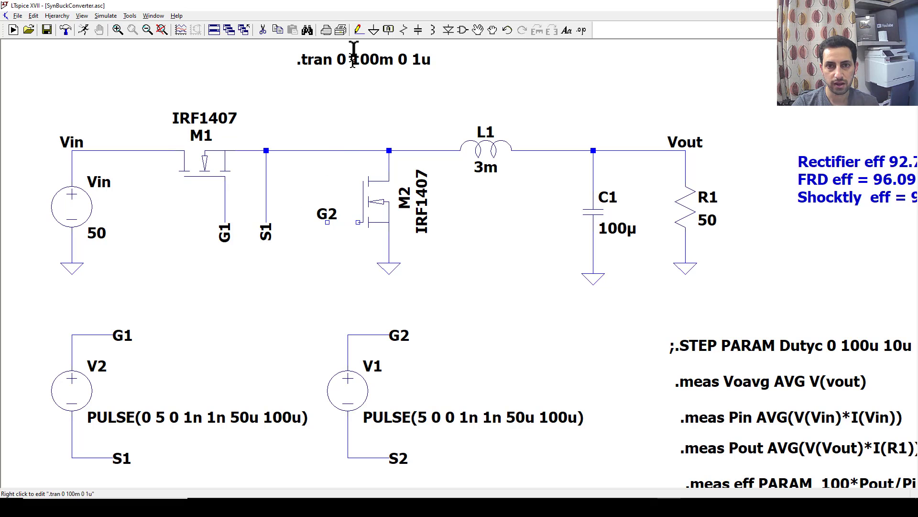
click(358, 30)
click(327, 222)
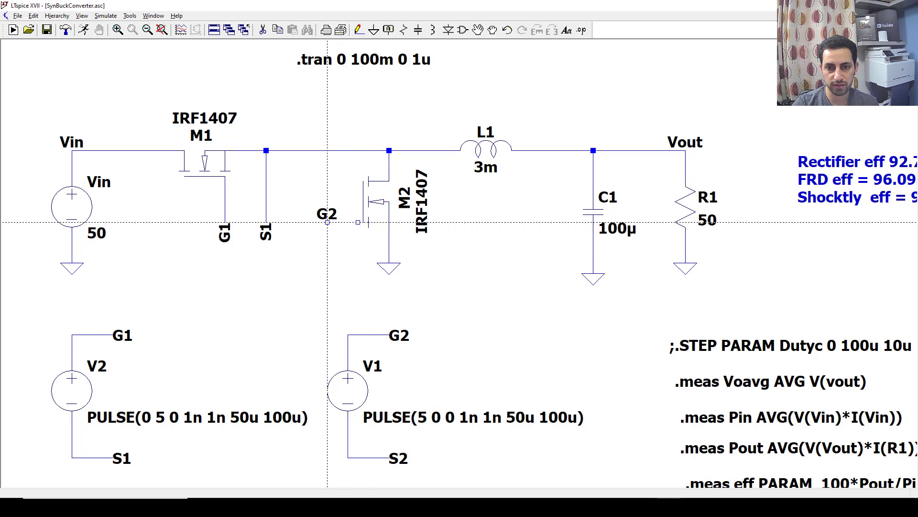
click(359, 222)
key(Escape)
- Draw a wire stub leftward from M2's source node and attach an S2 net label to its end
key(F3)
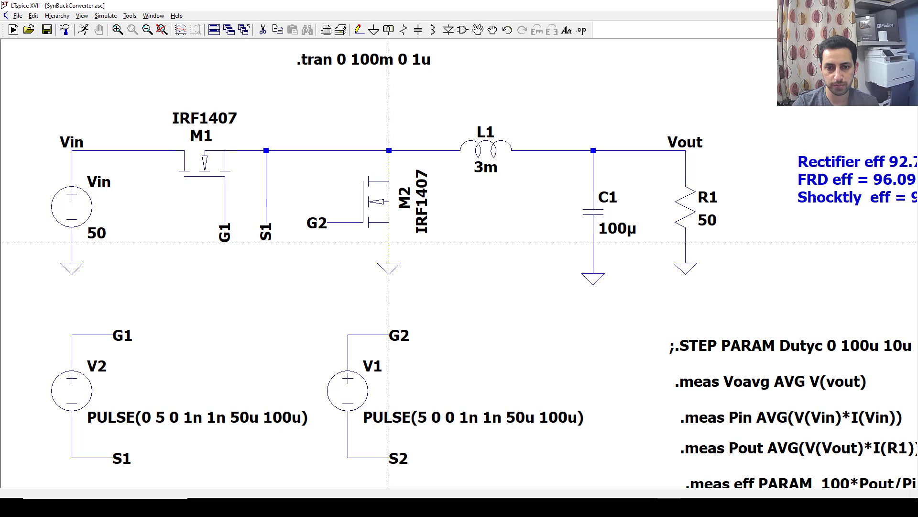
click(389, 243)
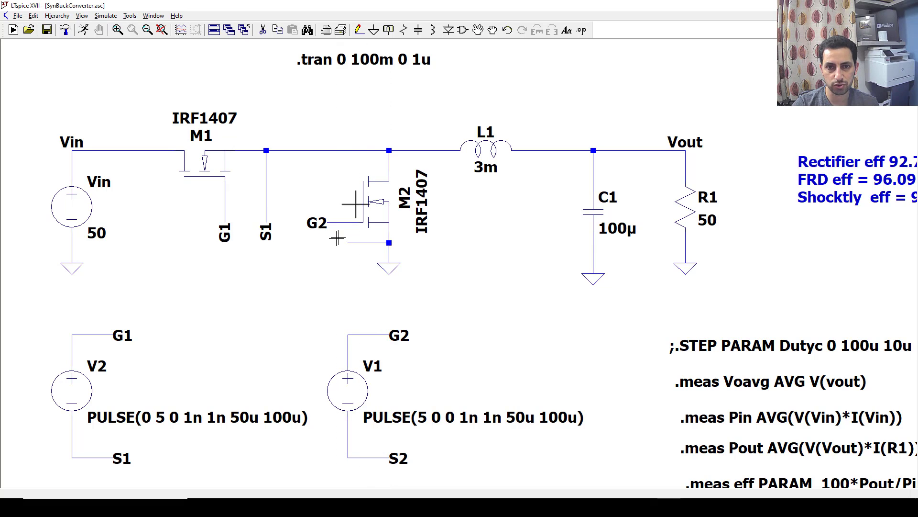
click(388, 30)
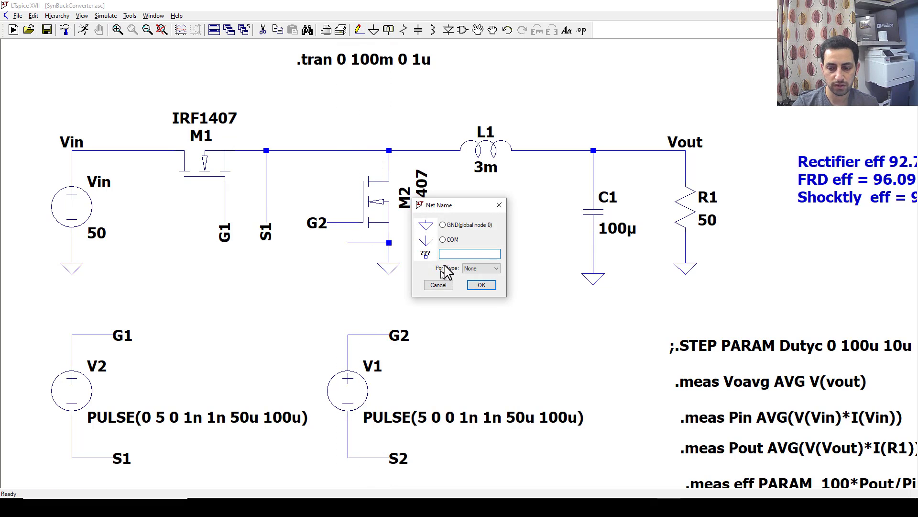
text(S2)
key(Return)
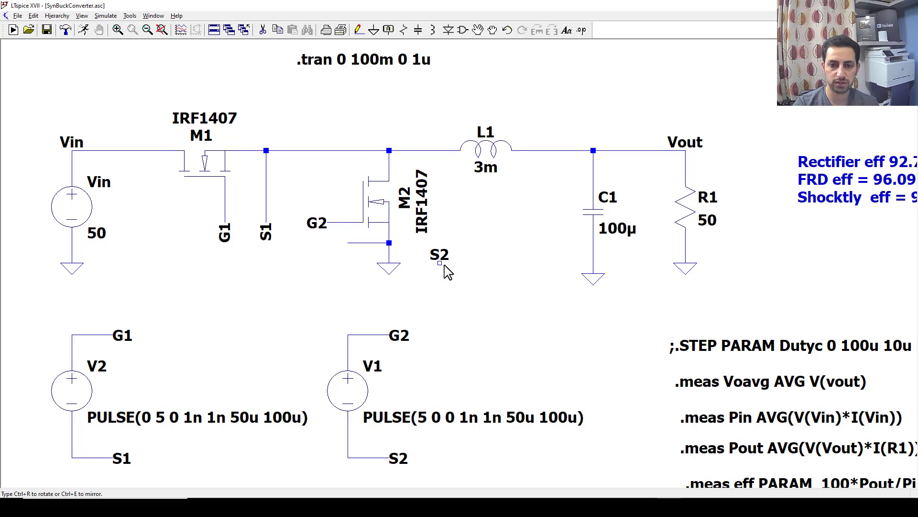
click(347, 243)
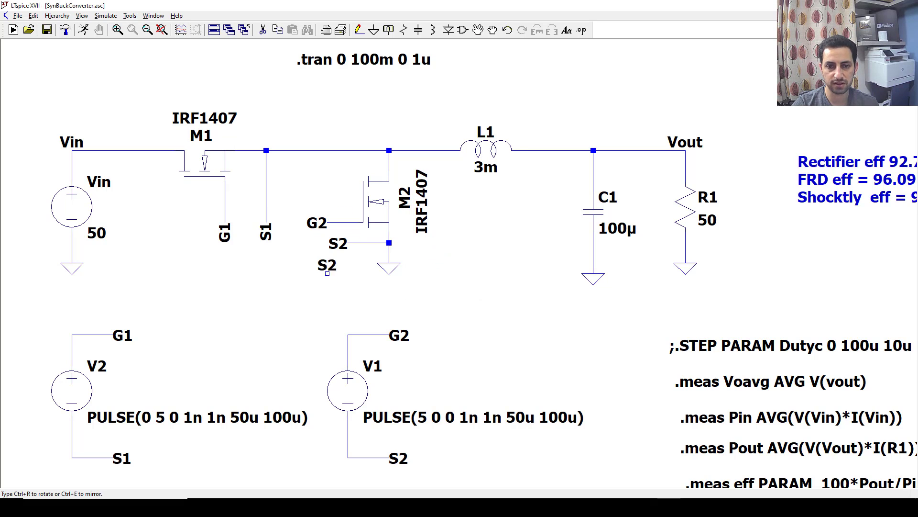
right_click(325, 282)
- Run the transient simulation and check the efficiency measurement in the SPICE error log
scroll(266, 284, down, 3)
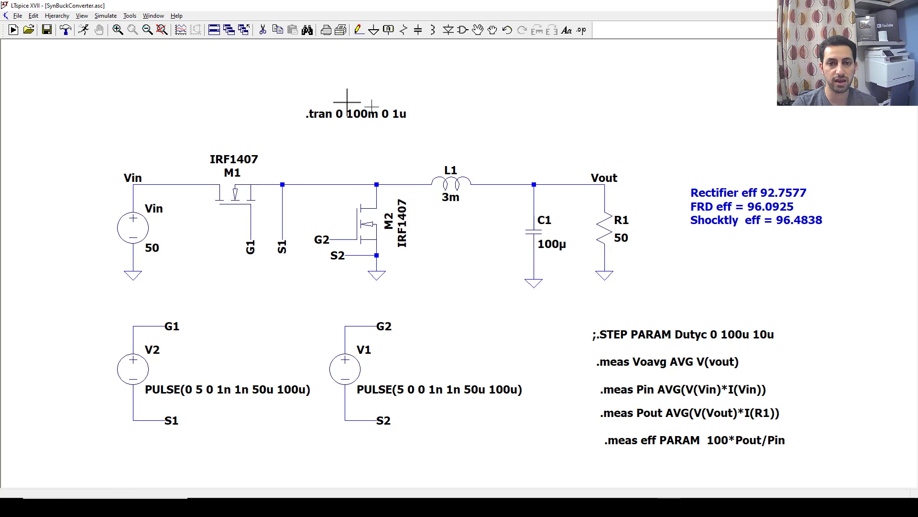
click(84, 30)
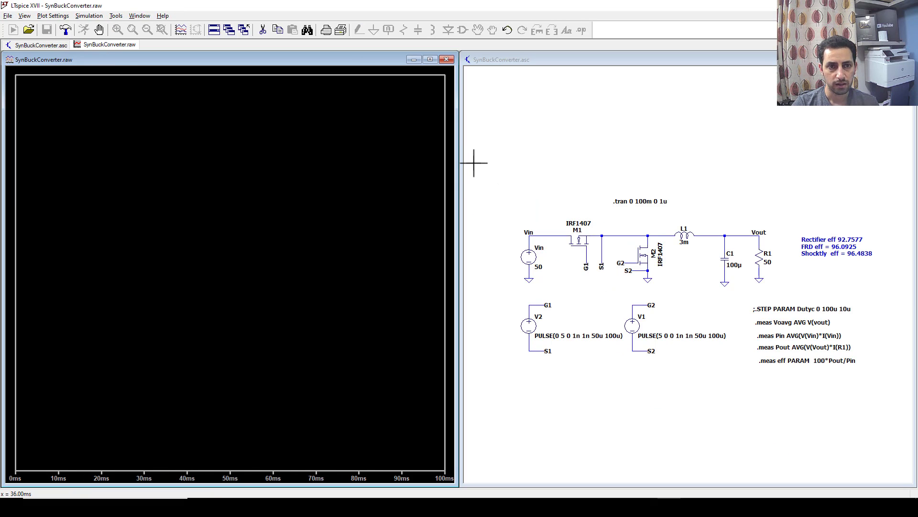
click(555, 179)
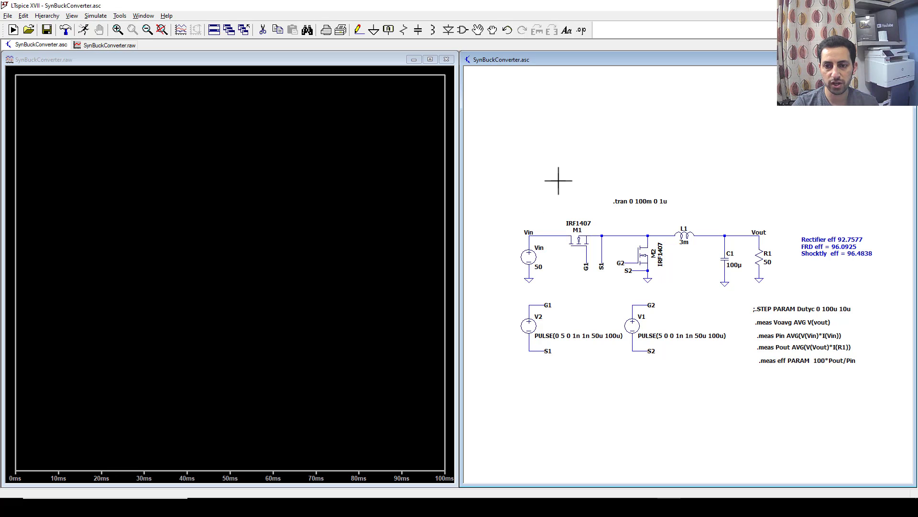
key(space)
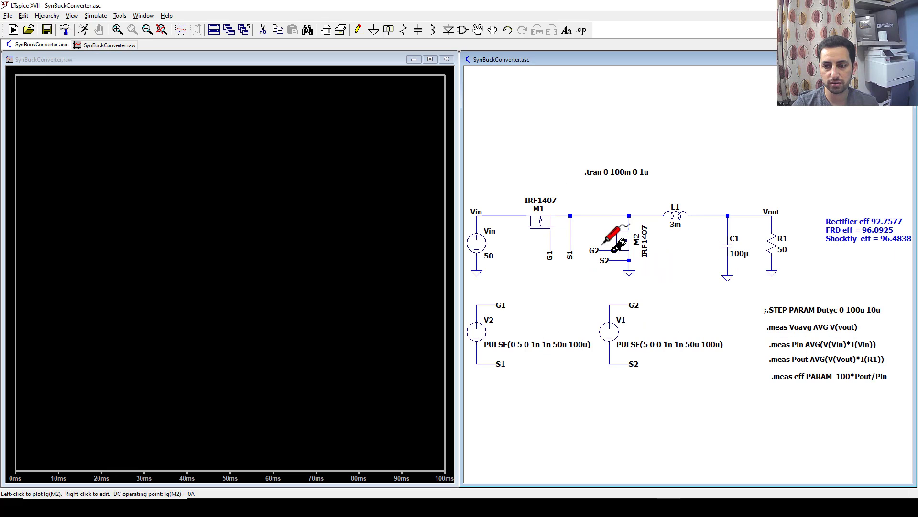
click(72, 16)
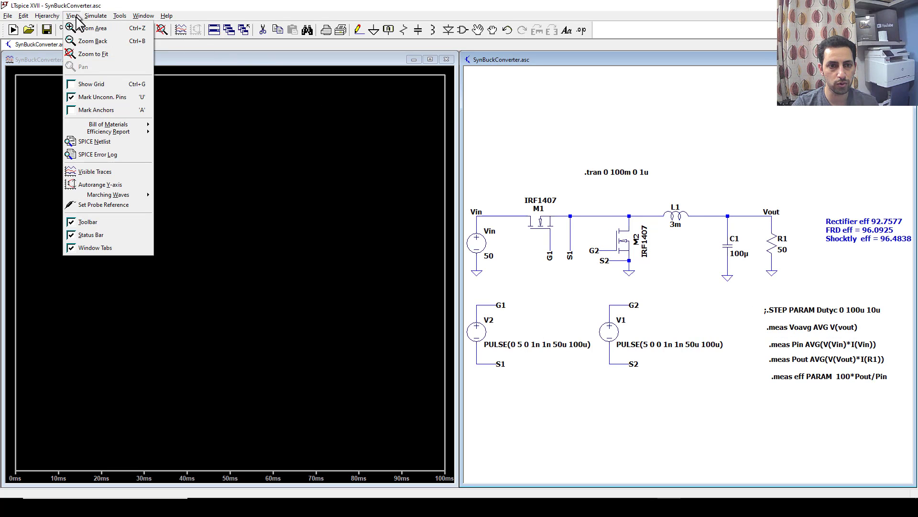
click(114, 155)
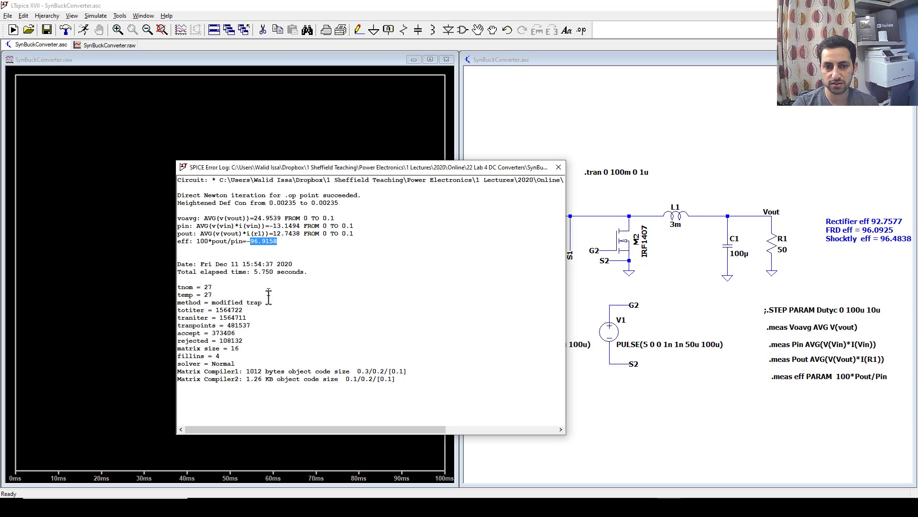
click(282, 243)
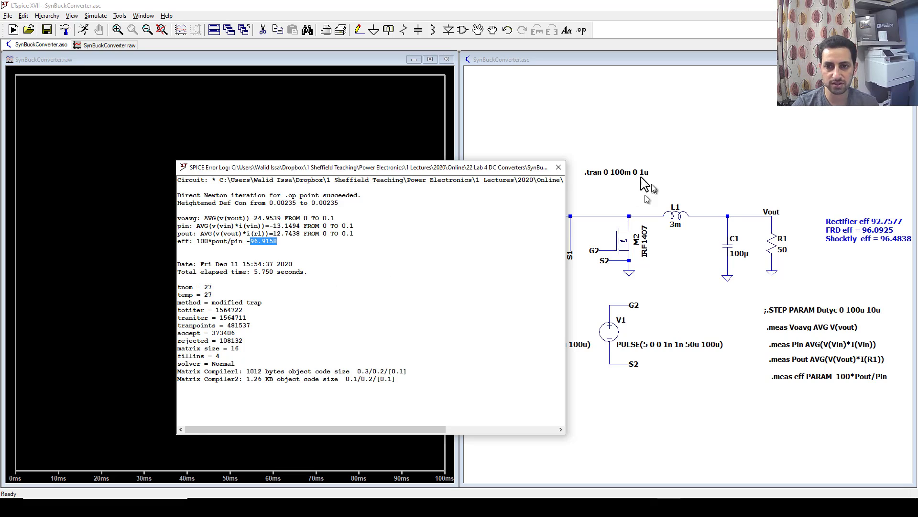
click(558, 167)
- Add the heading "Asyn Buck" above the efficiency comment's lines and "Syn Buck eff = 96.9158" below them, separated by a blank line
click(899, 59)
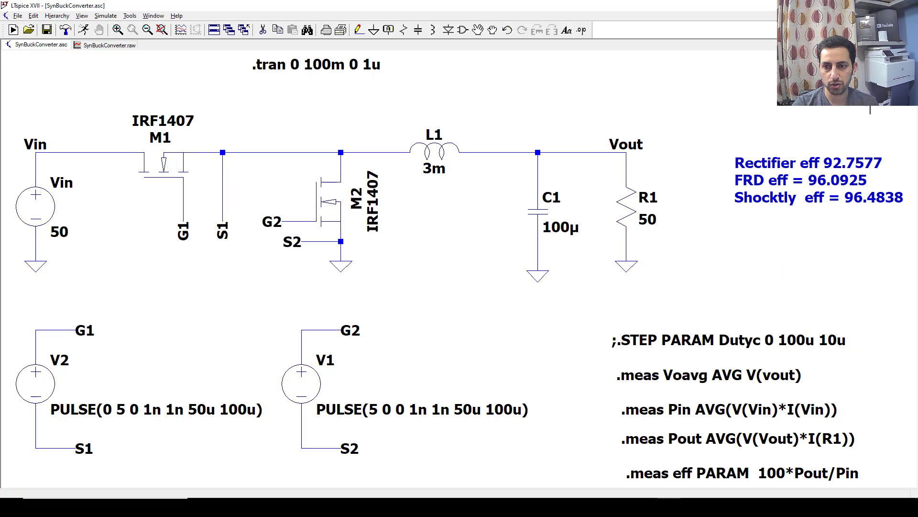
right_click(786, 196)
click(579, 273)
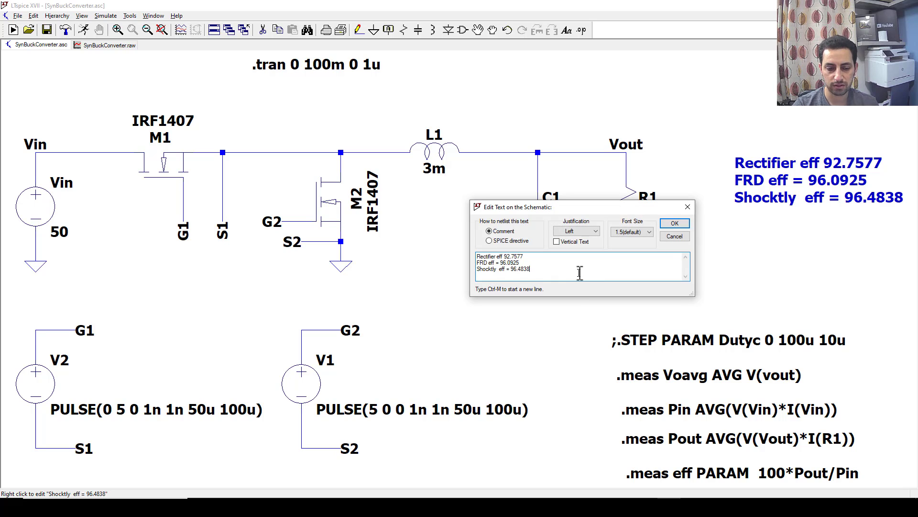
key(ctrl+m)
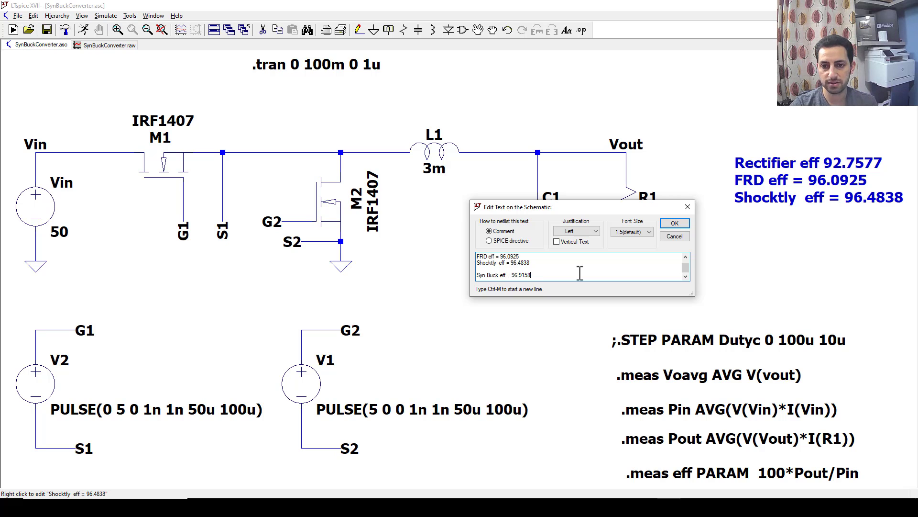
scroll(479, 270, up, 1)
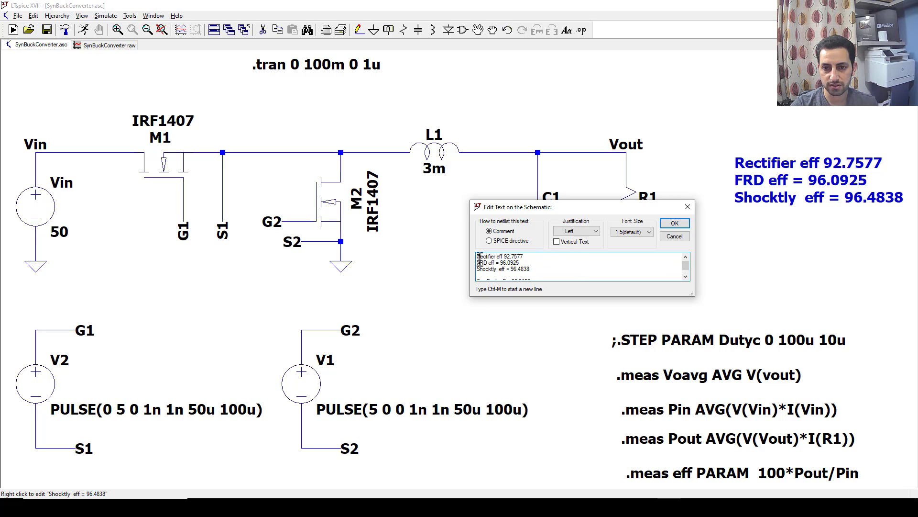
key(ctrl+m)
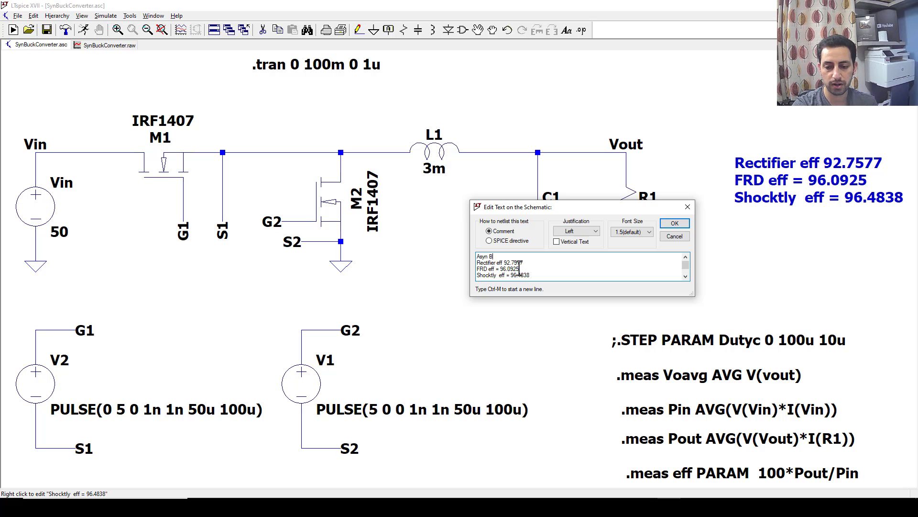
click(675, 223)
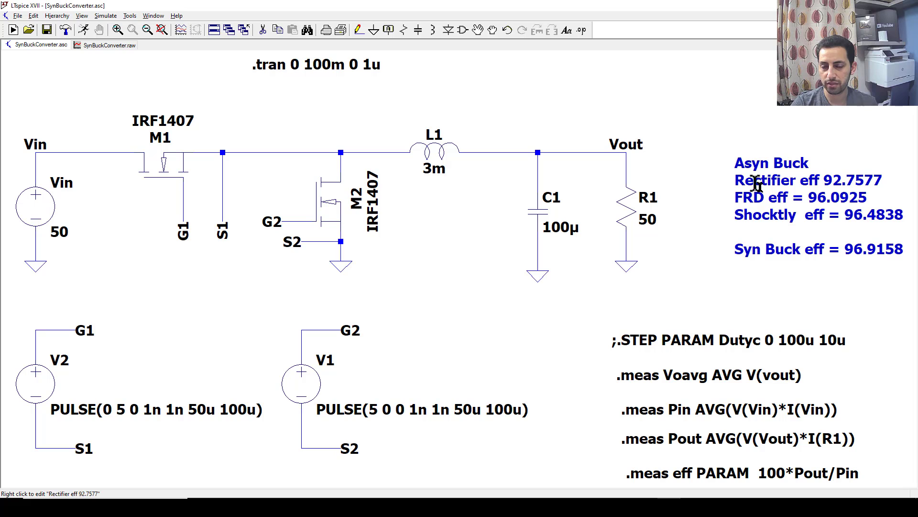
drag(707, 241, 694, 230)
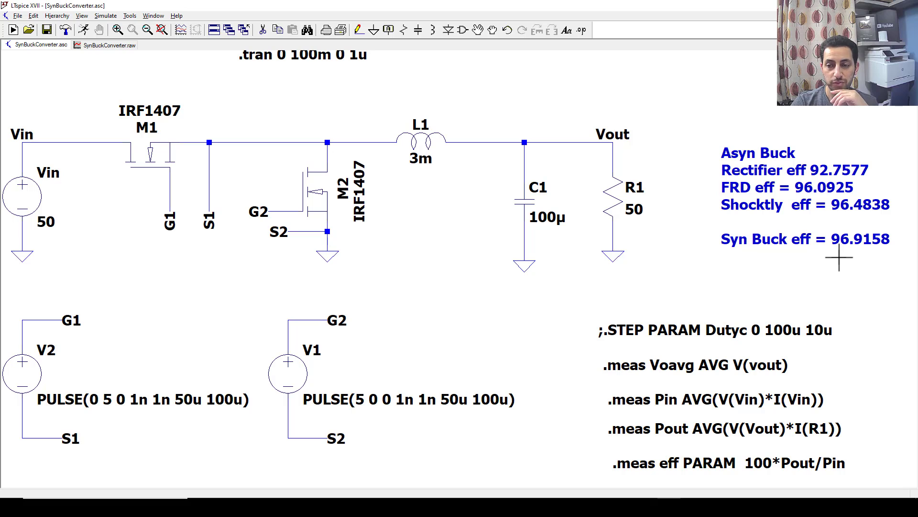
drag(660, 287, 677, 289)
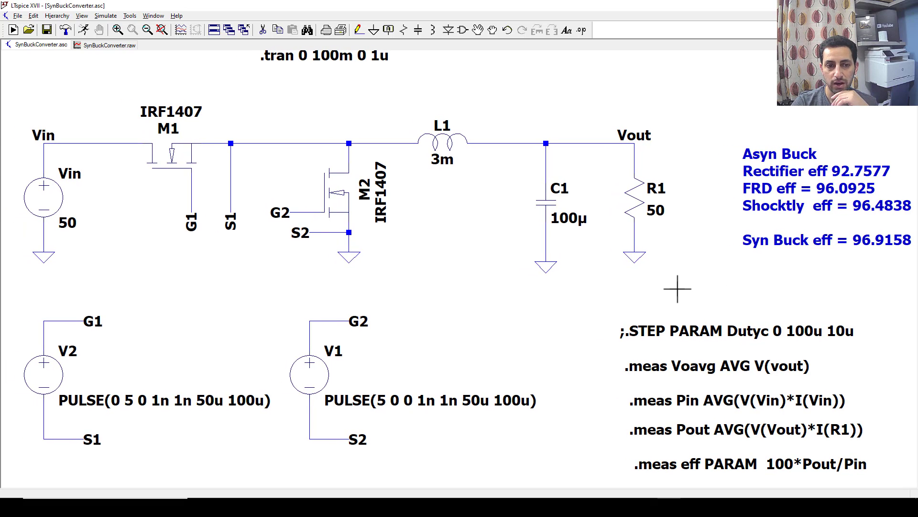
drag(678, 289, 674, 289)
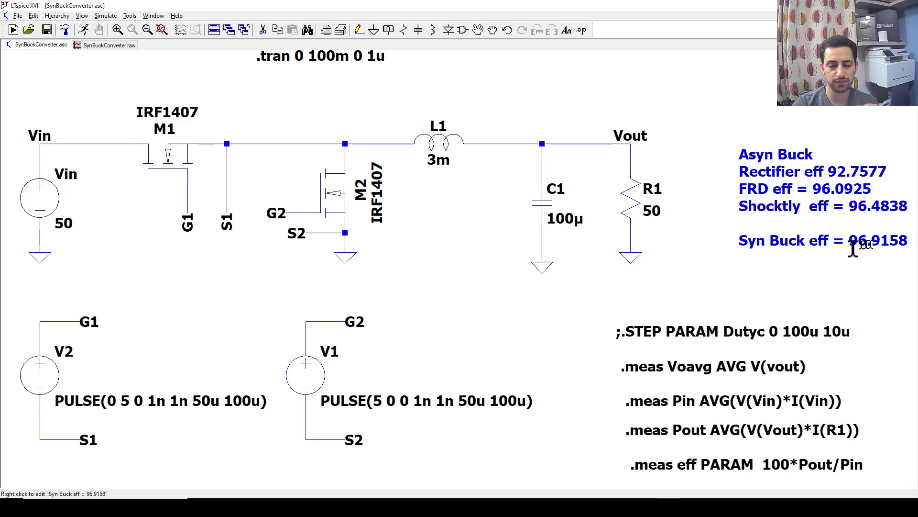
mouse_move(459, 262)
mouse_down()
mouse_move(471, 245)
mouse_move(457, 251)
mouse_up()
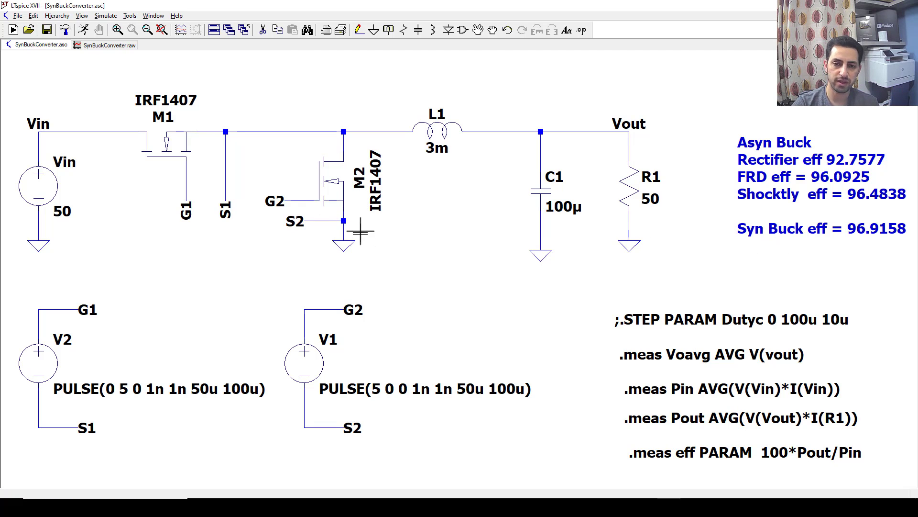
click(478, 29)
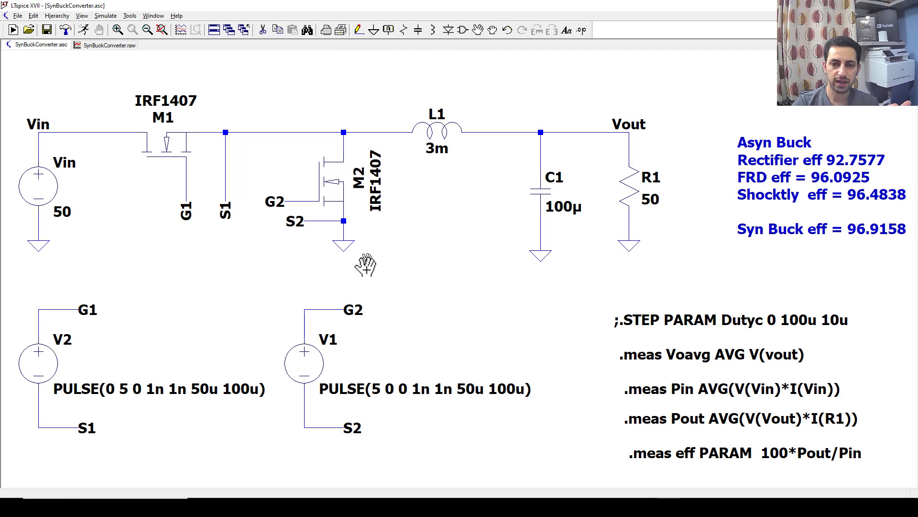
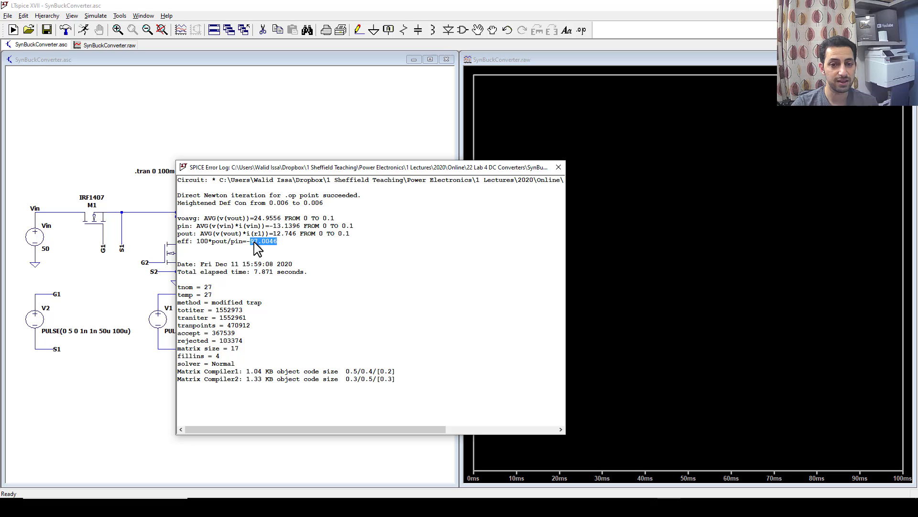
- Reopen the SPICE error log from the schematic to recheck the efficiency with diode D1 across M2
click(559, 167)
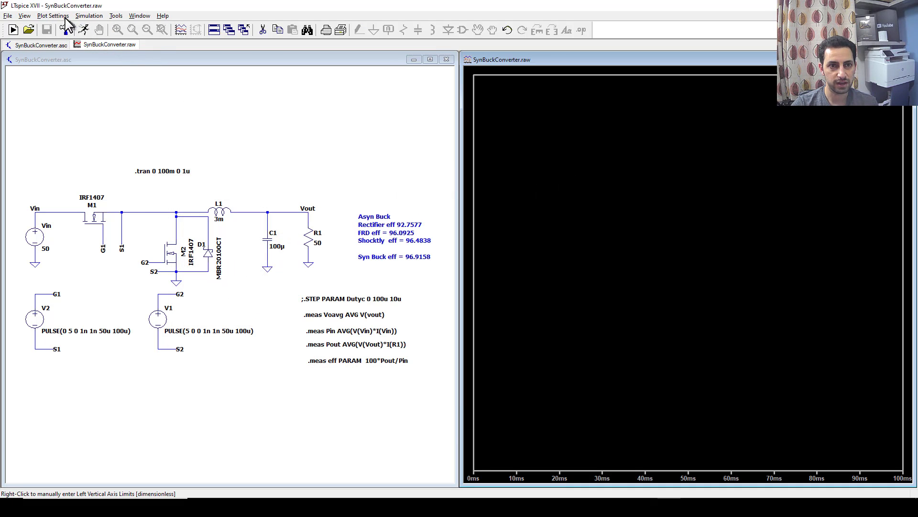
click(94, 16)
click(53, 16)
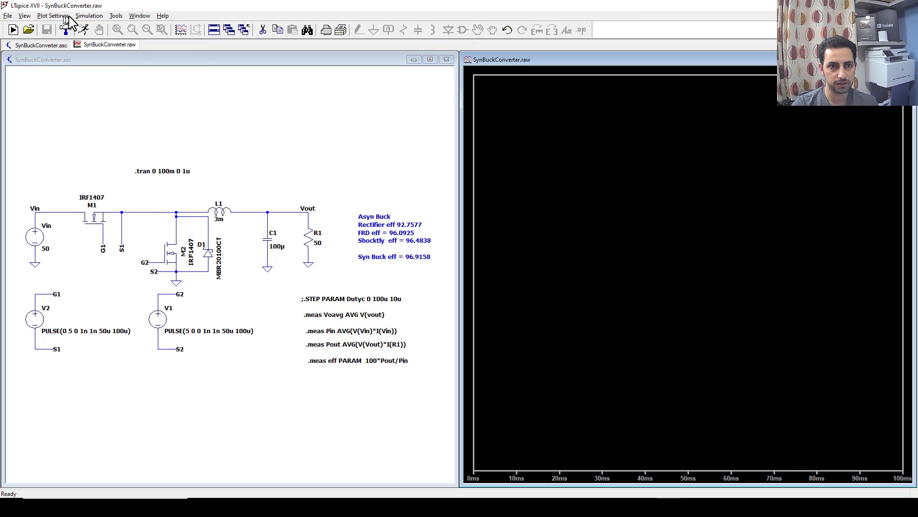
click(90, 16)
click(109, 84)
click(72, 16)
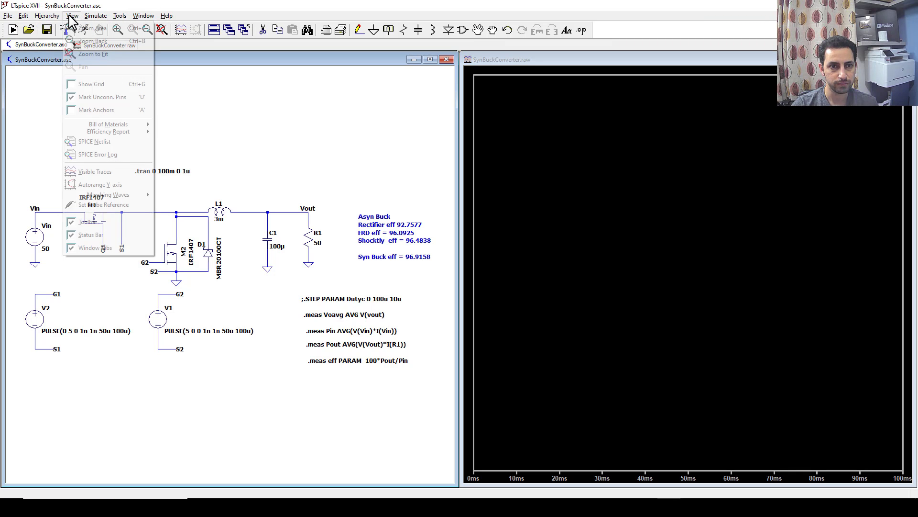
click(108, 158)
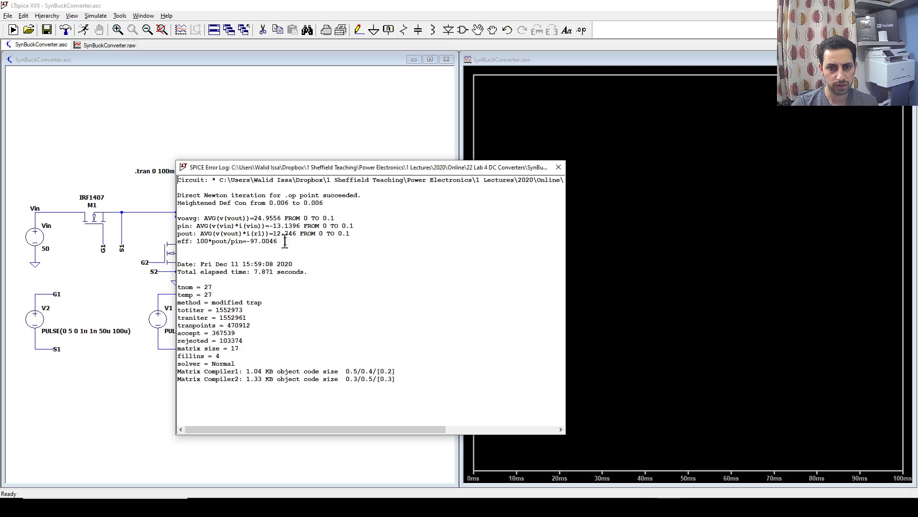
click(558, 167)
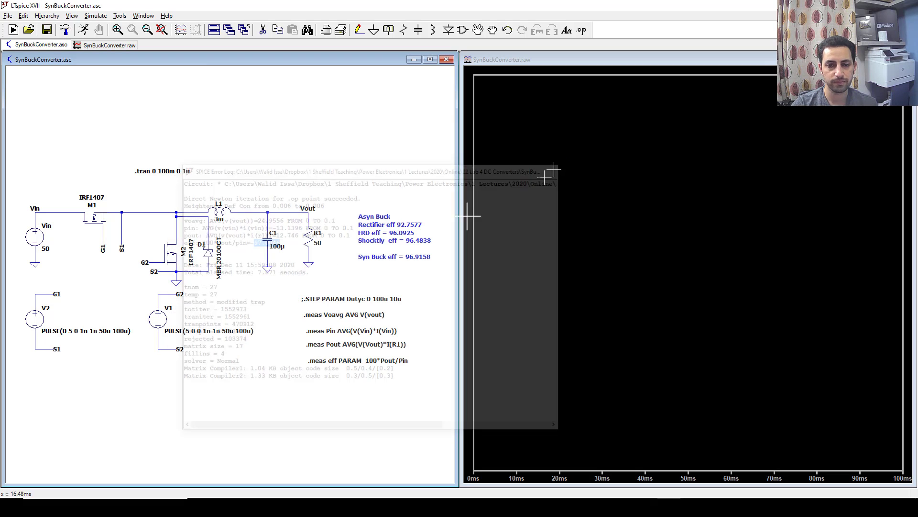
- Append the line "with Parallel diode to Mosfet eff = 97.0046" to the efficiency comment and widen the schematic window
right_click(400, 254)
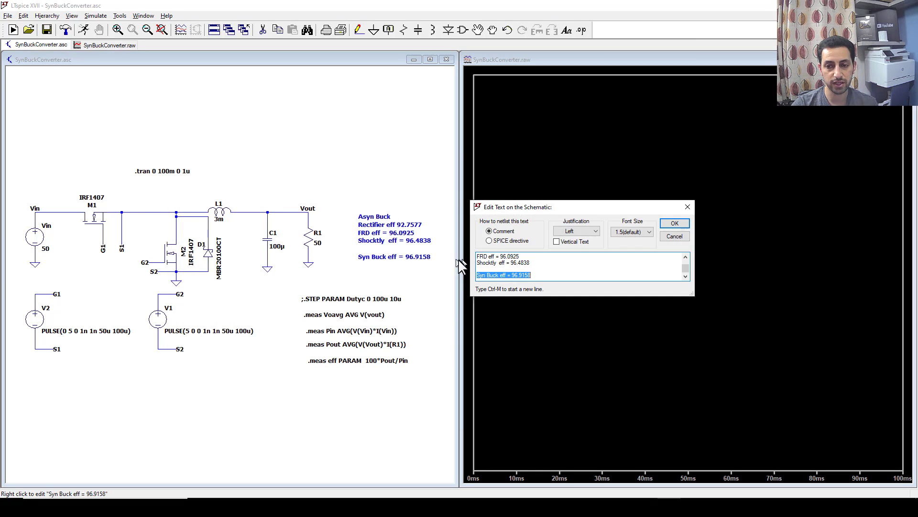
click(563, 275)
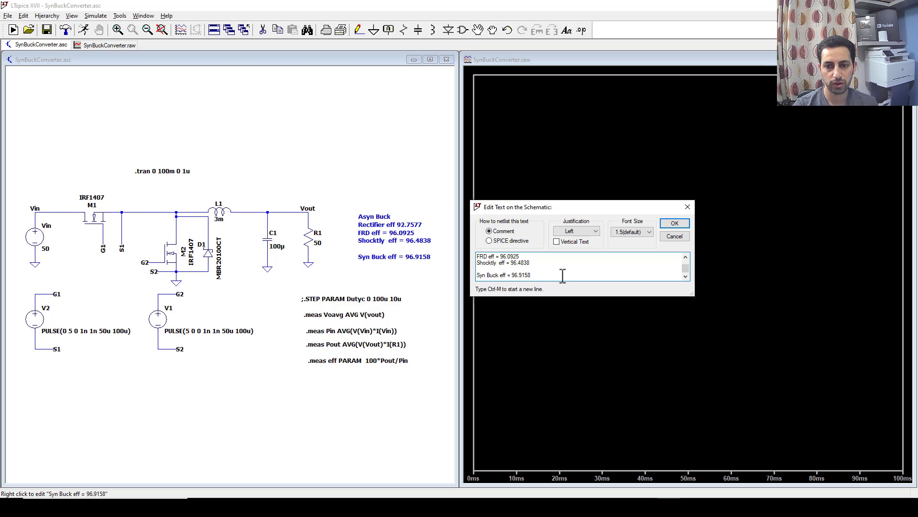
key(ctrl+m)
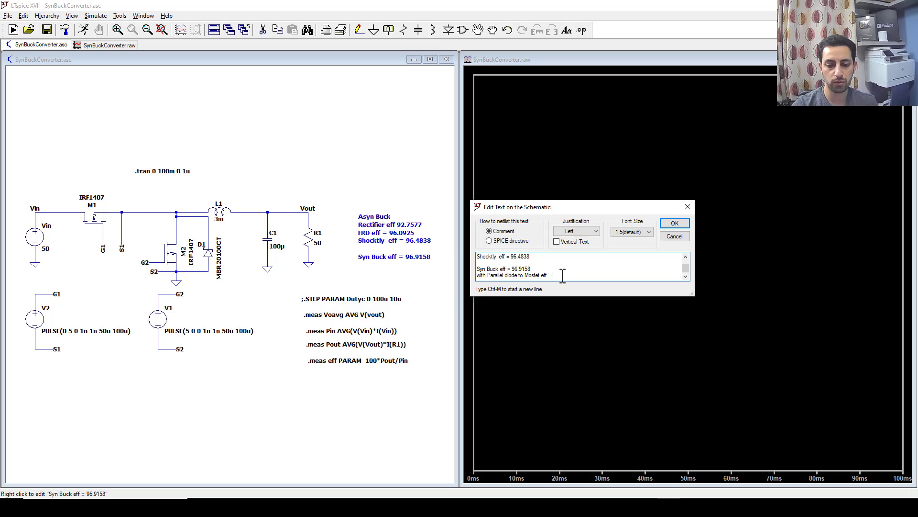
click(682, 226)
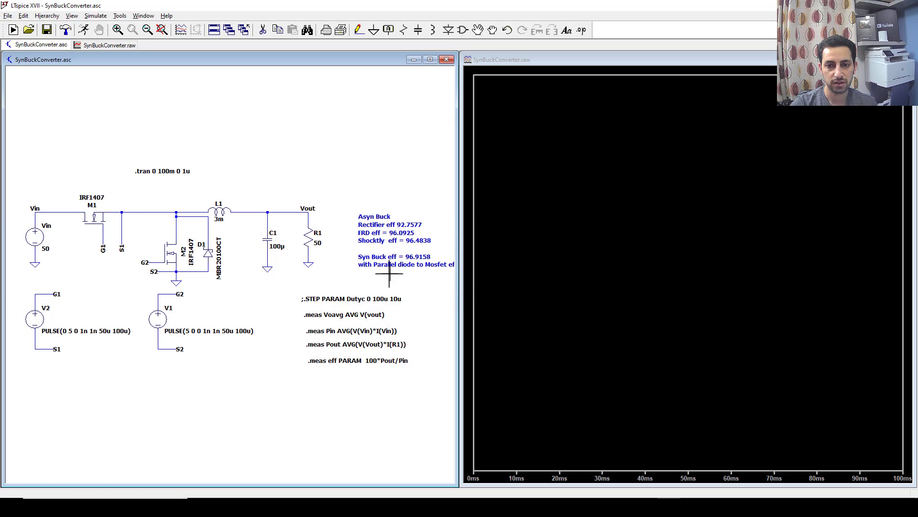
drag(458, 264, 579, 263)
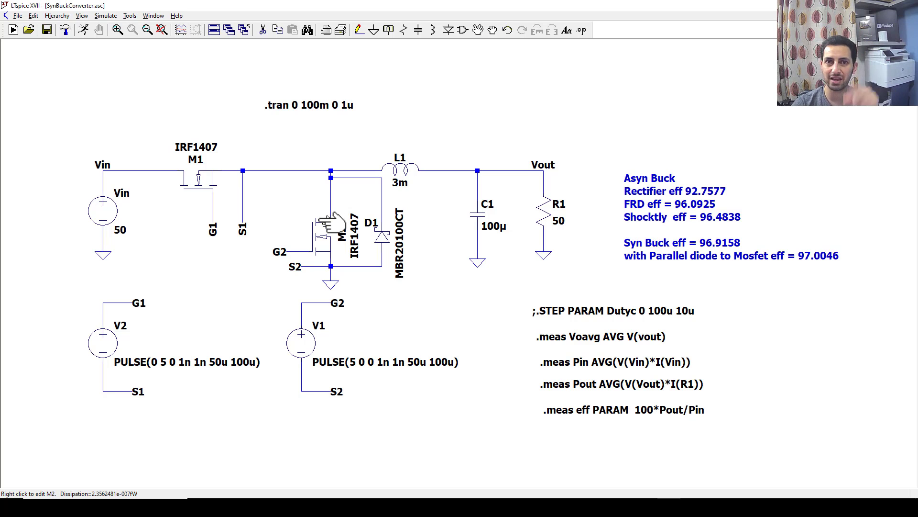
- Run the transient simulation of the synchronous buck converter with diode D1 in parallel with M2
click(83, 30)
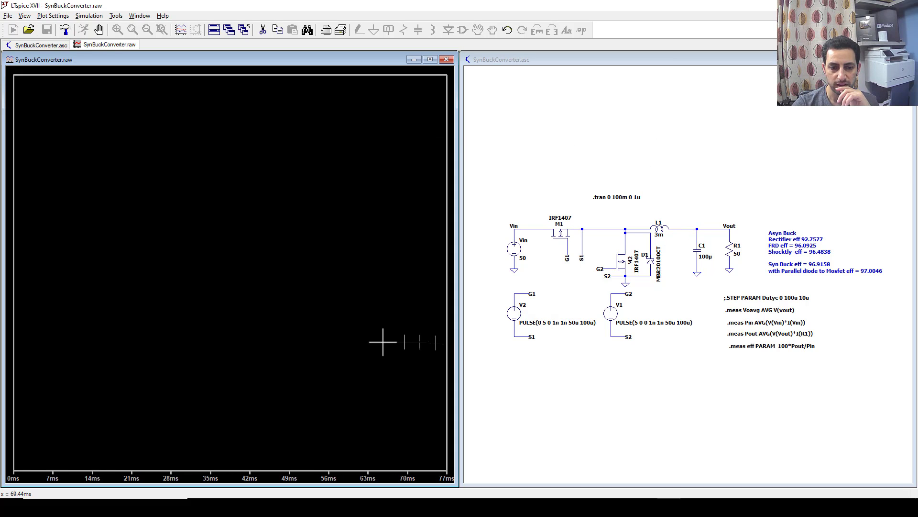
click(554, 375)
click(72, 16)
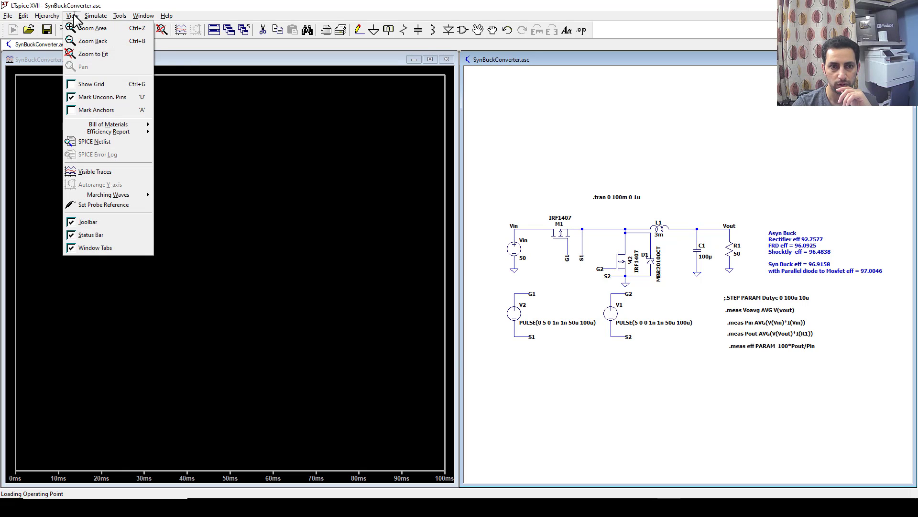
click(72, 16)
click(71, 15)
click(72, 16)
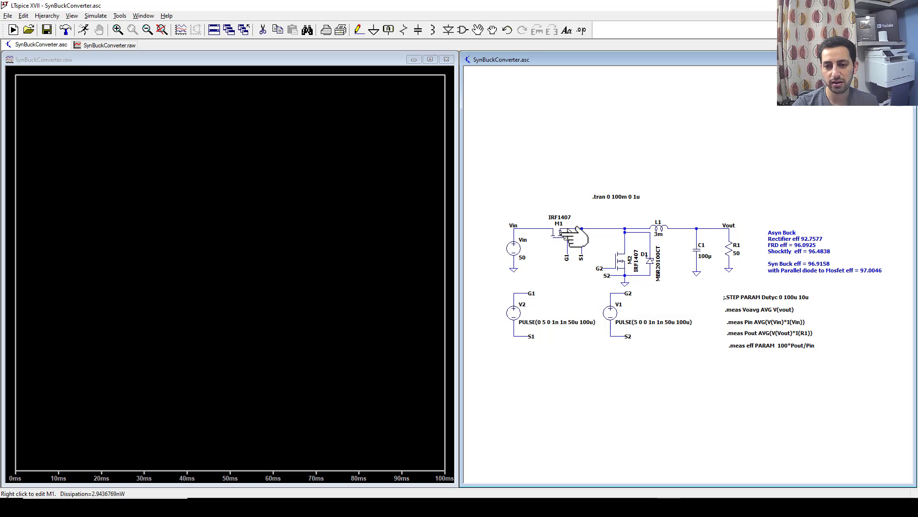
- Plot the drain currents of MOSFETs M1 and M2 together in the waveform window
scroll(636, 218, up, 1)
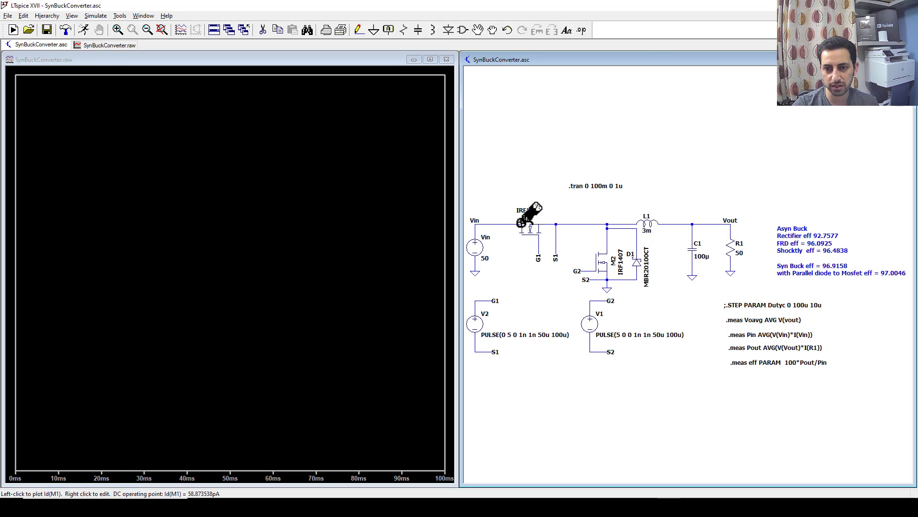
click(522, 222)
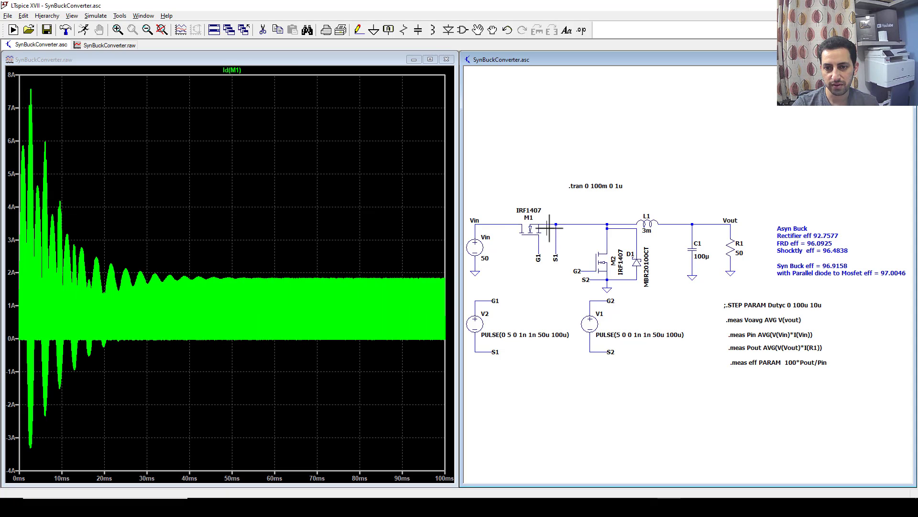
click(609, 247)
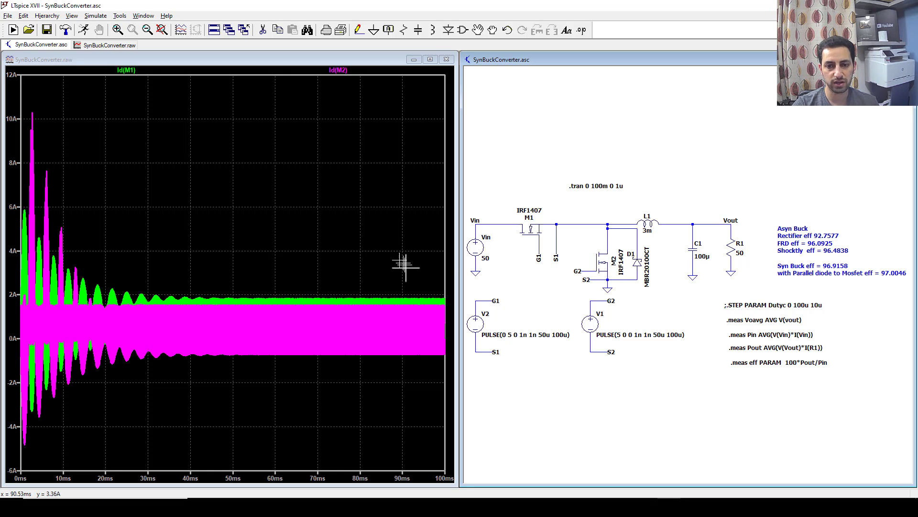
- Examine the overlapping M1 and M2 current spikes at the switching transition around 99.2 ms in the waveform plot
drag(413, 268, 462, 361)
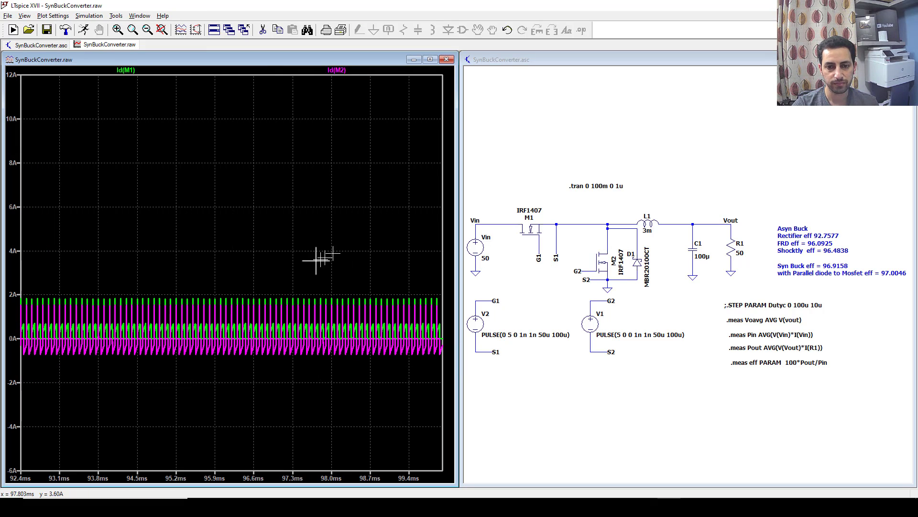
drag(316, 264, 421, 371)
drag(173, 182, 192, 196)
drag(245, 246, 421, 391)
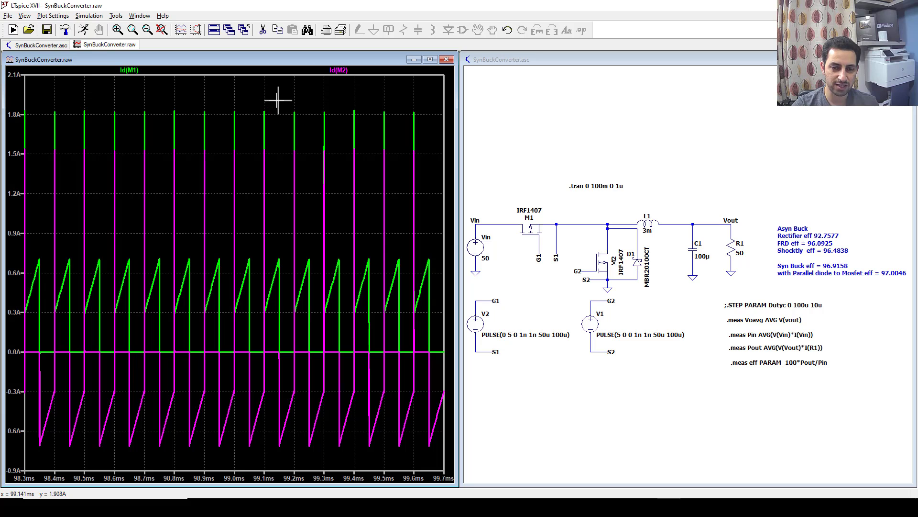
drag(280, 100, 303, 447)
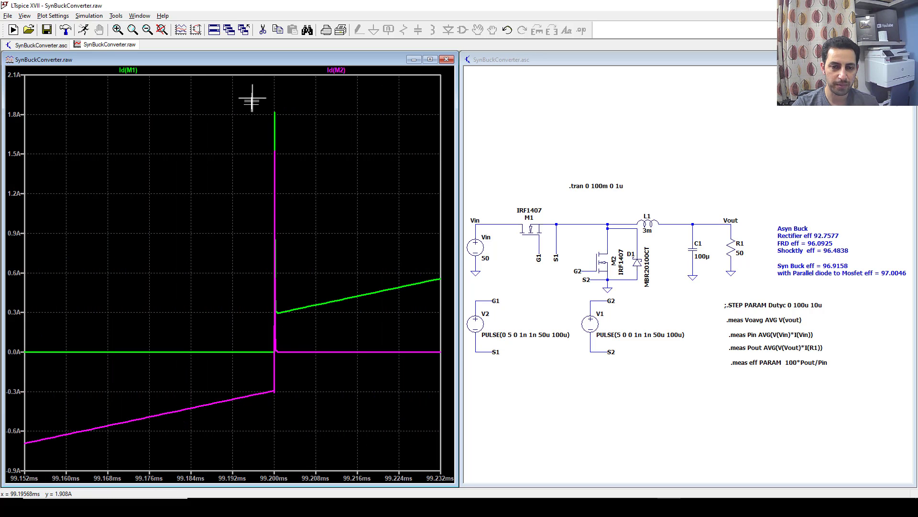
drag(252, 98, 305, 439)
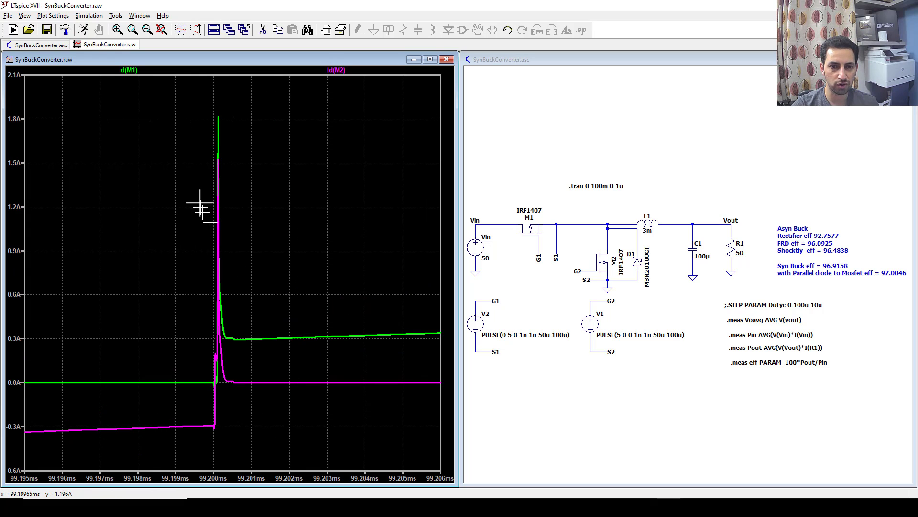
drag(193, 94, 263, 442)
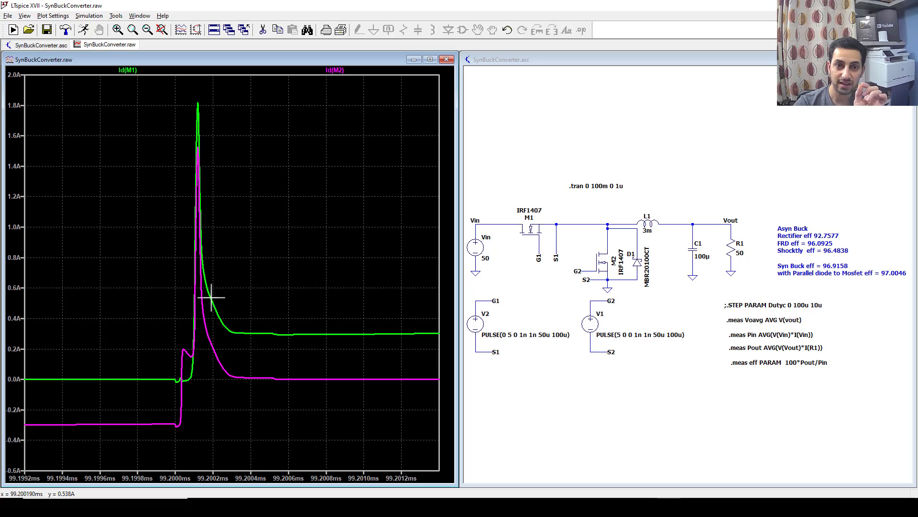
drag(157, 99, 260, 436)
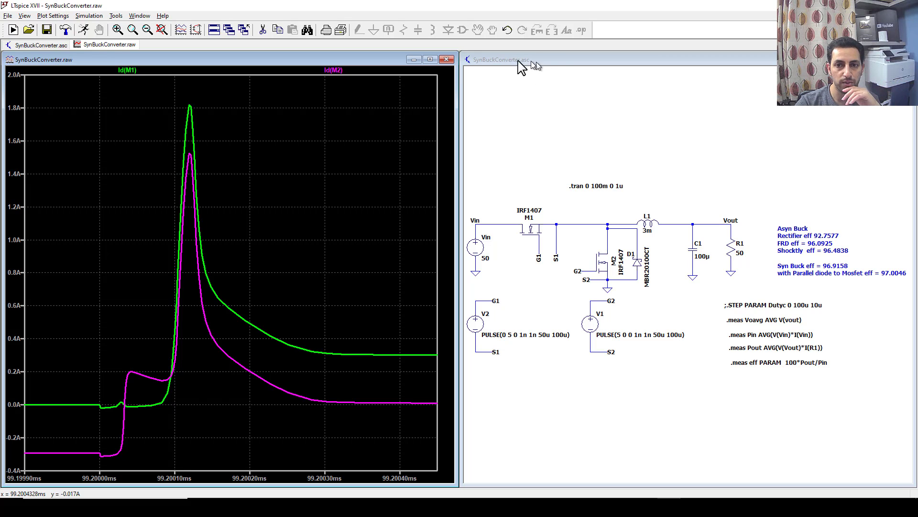
- Close the waveform plot and enlarge the schematic so the whole circuit and its comments fill the window
click(446, 59)
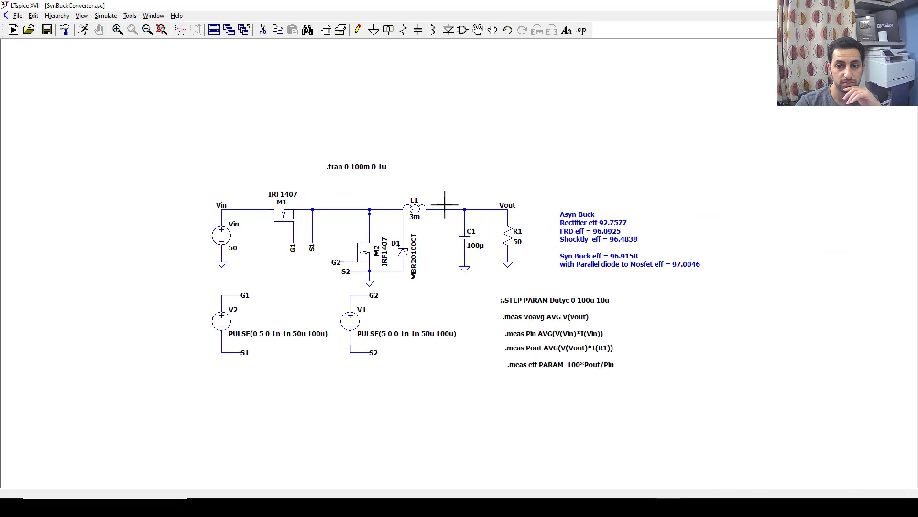
scroll(445, 204, up, 2)
scroll(437, 164, down, 1)
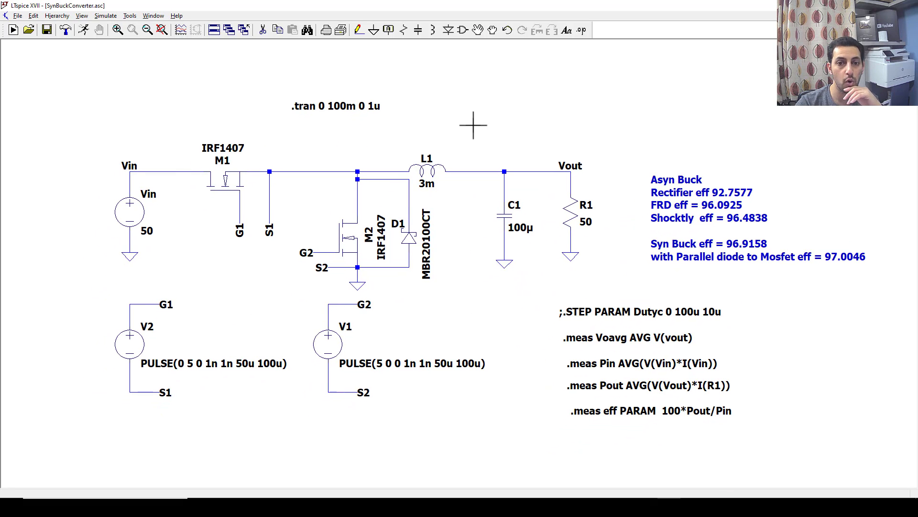
drag(474, 125, 474, 130)
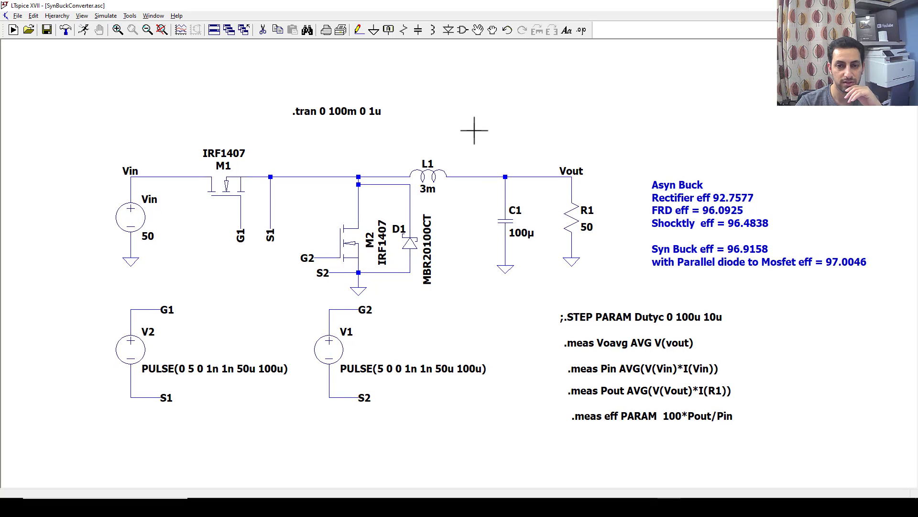